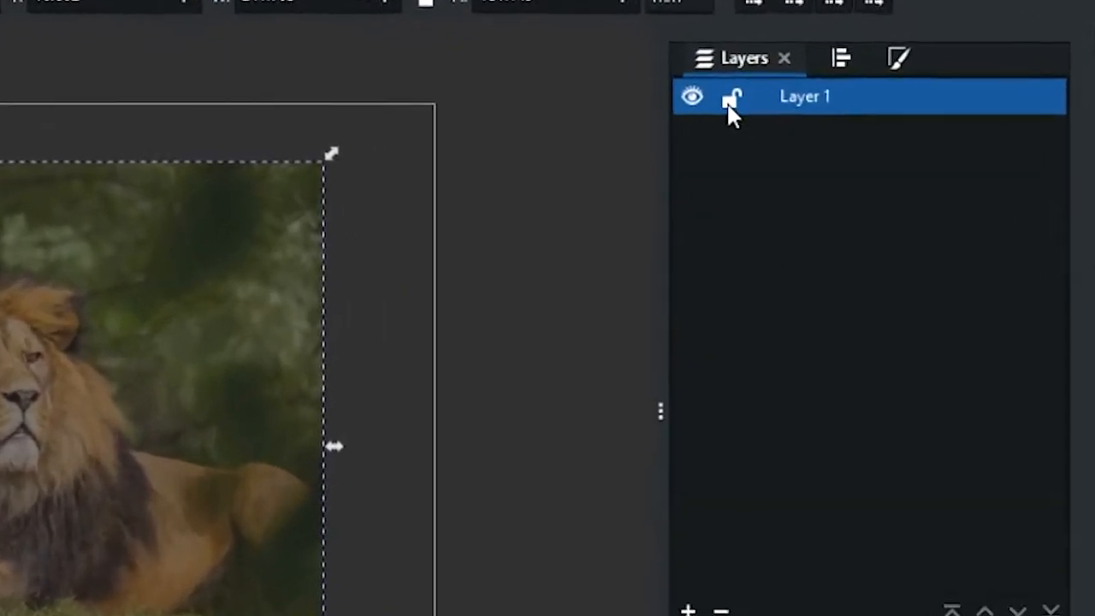
Lock Layer 1 holding the lion photo and add a layer named "logo design" above it
click(736, 101)
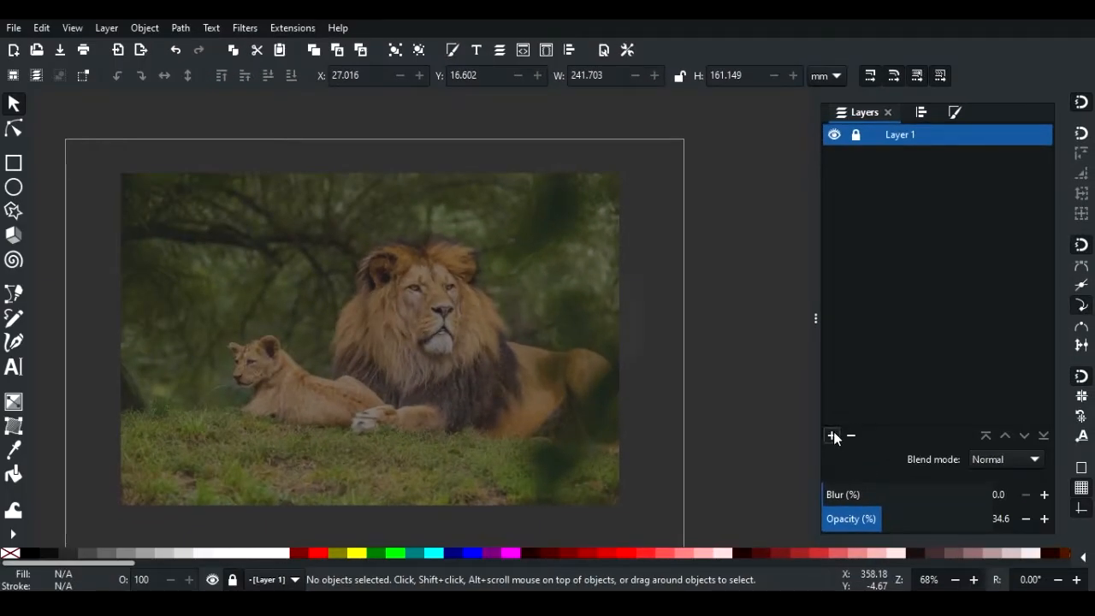
click(833, 436)
text(logo design)
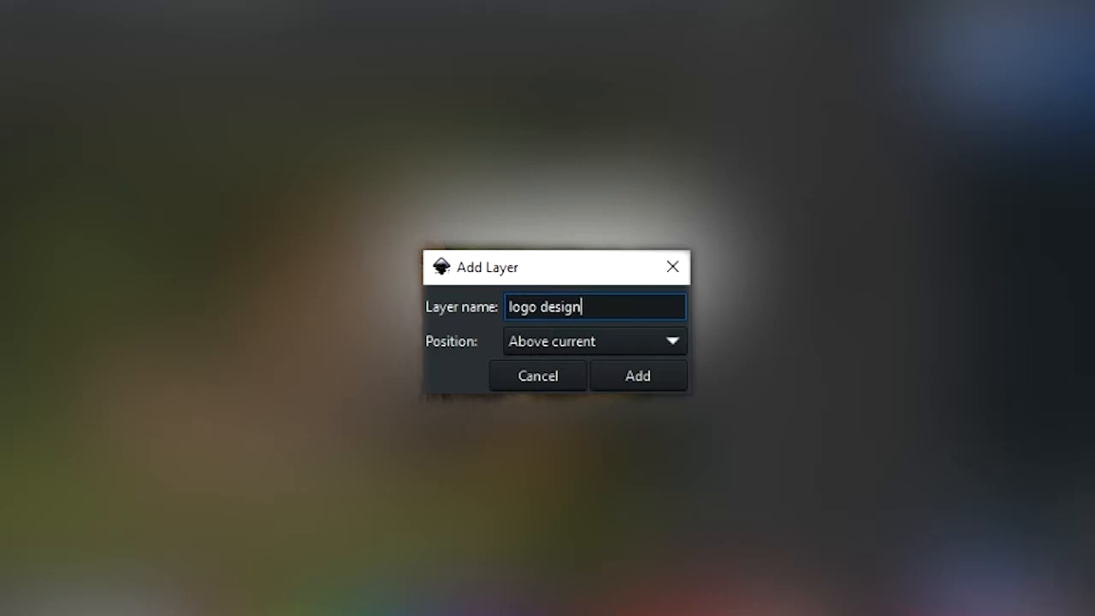
click(653, 383)
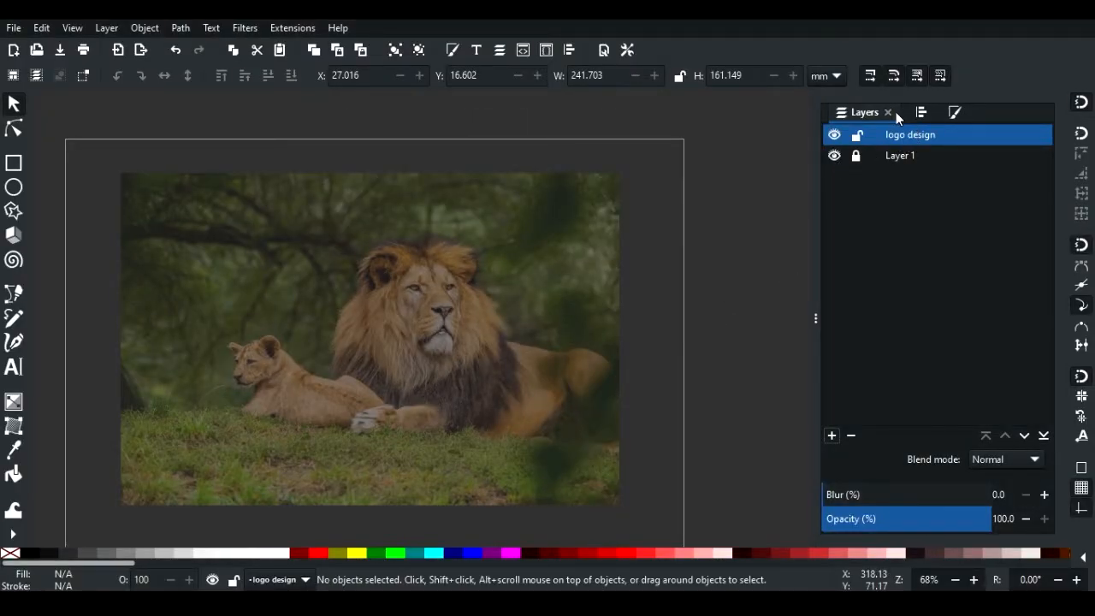
click(815, 316)
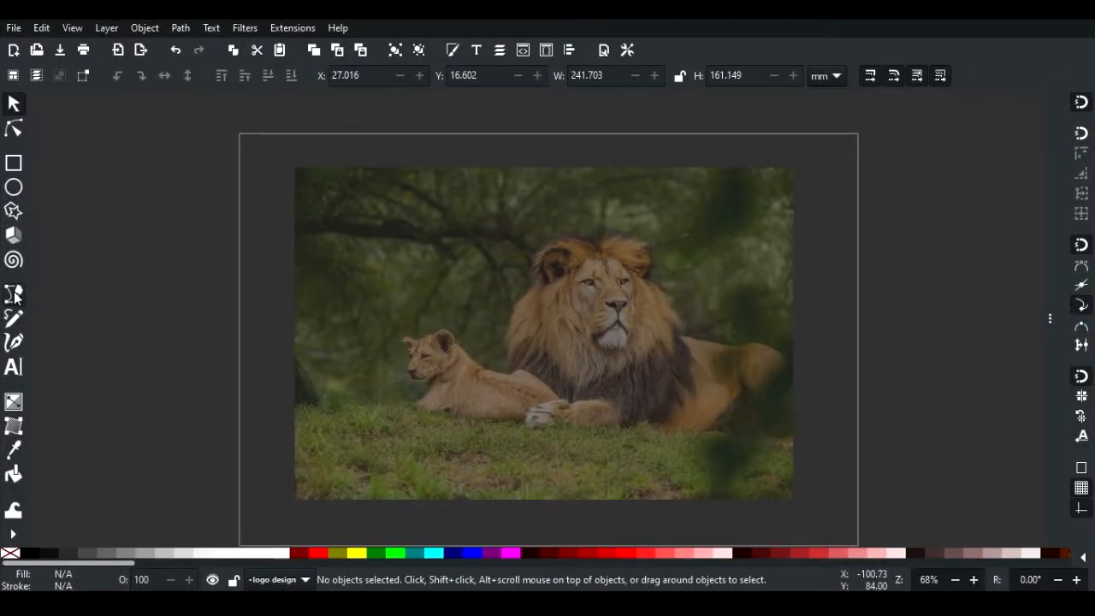
Start a Bezier path at the nose's left corner, tracing the top edge of the nose and curving under its right nostril
click(14, 294)
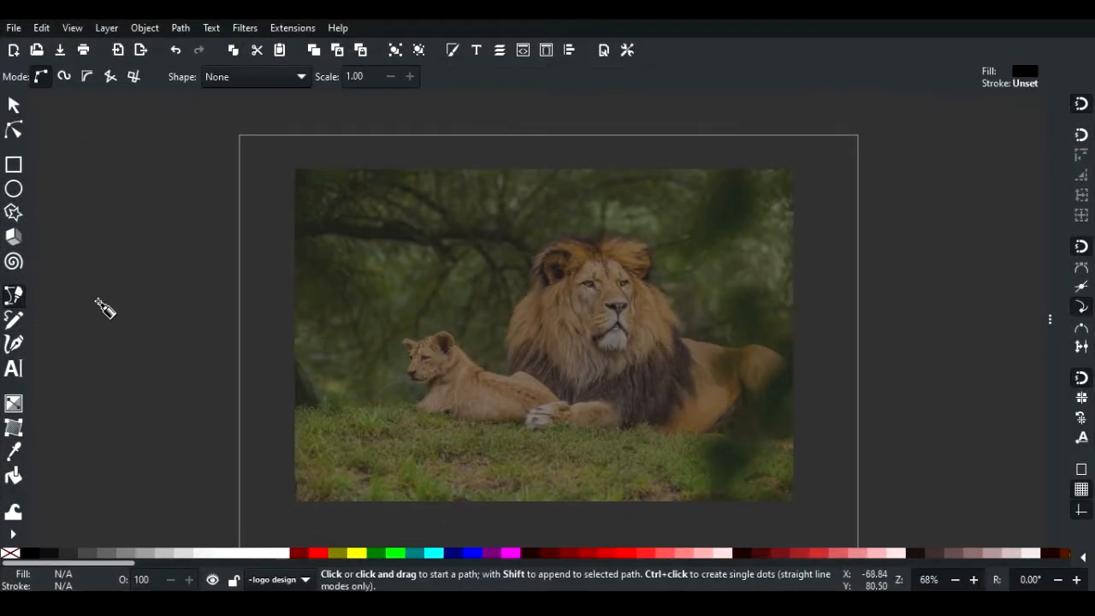
scroll(611, 316, up, 4)
scroll(613, 284, up, 4)
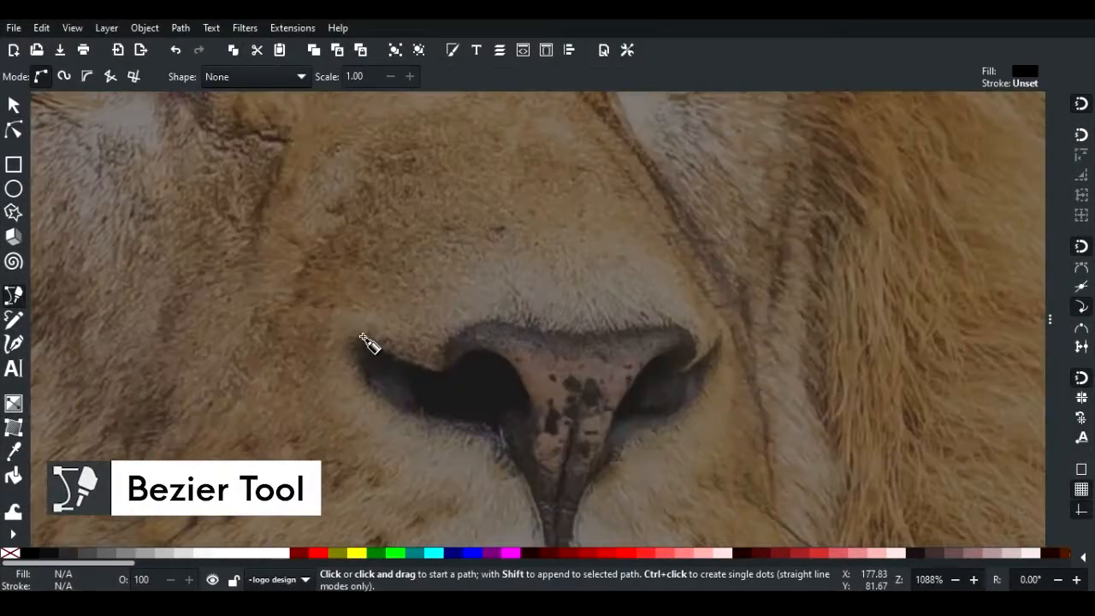
click(360, 333)
drag(397, 365, 484, 319)
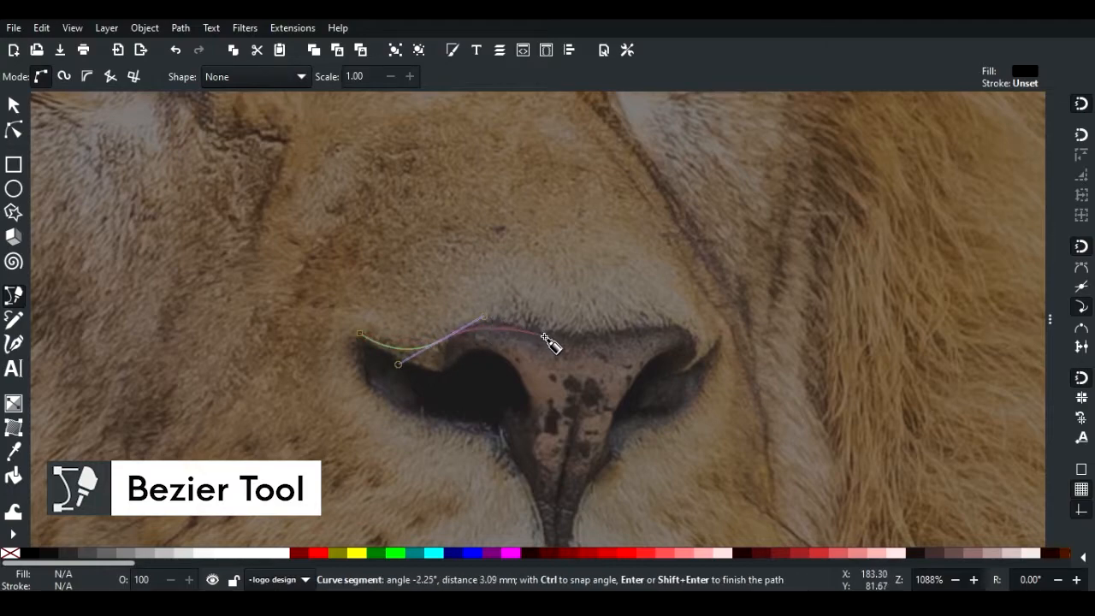
drag(554, 337, 593, 346)
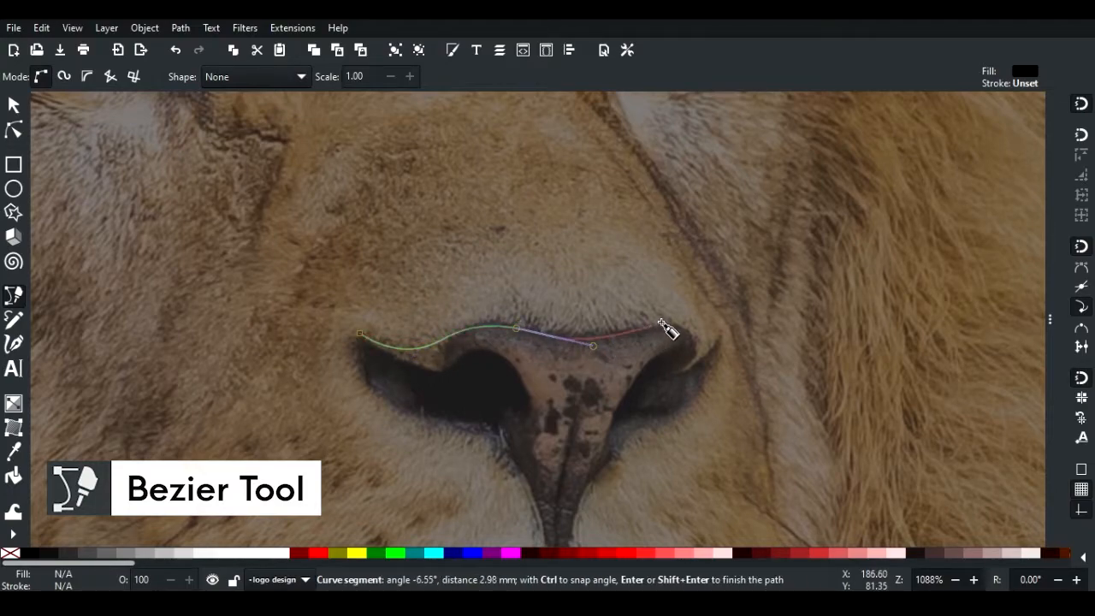
drag(674, 323, 696, 331)
click(723, 335)
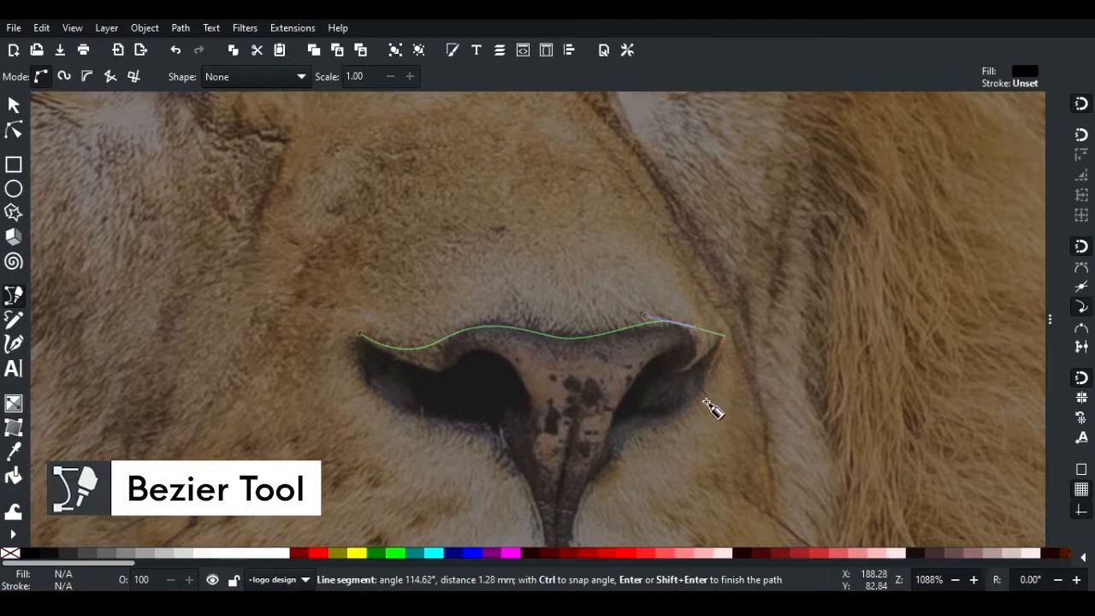
drag(690, 410, 603, 484)
key(space)
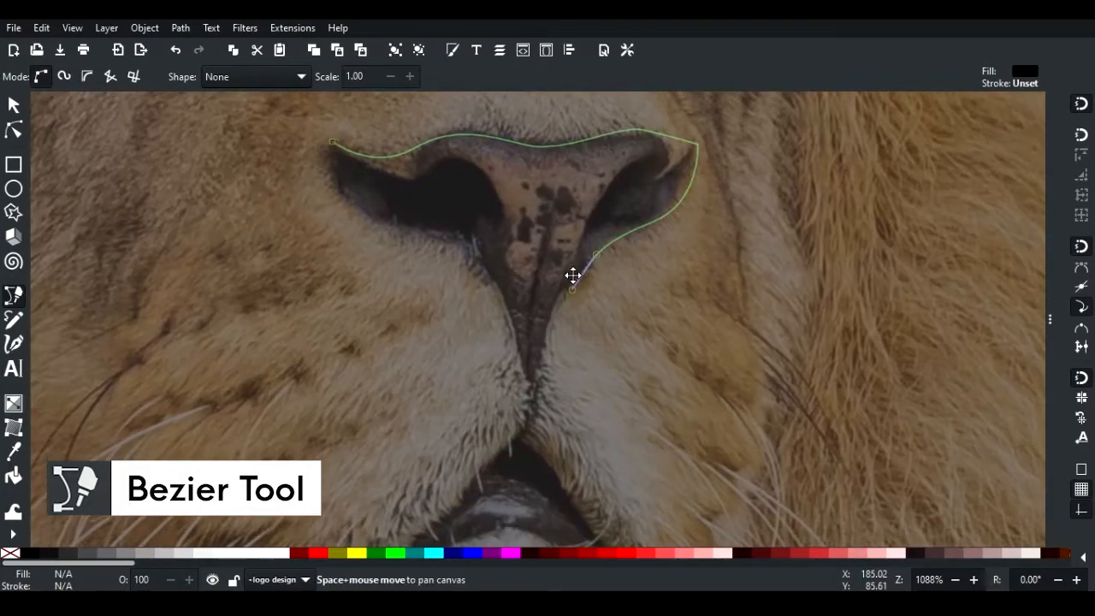
Continue the path down the groove below the nose to the mouth's right corner, and curve back up along the lower lip
drag(541, 425, 558, 510)
key(space)
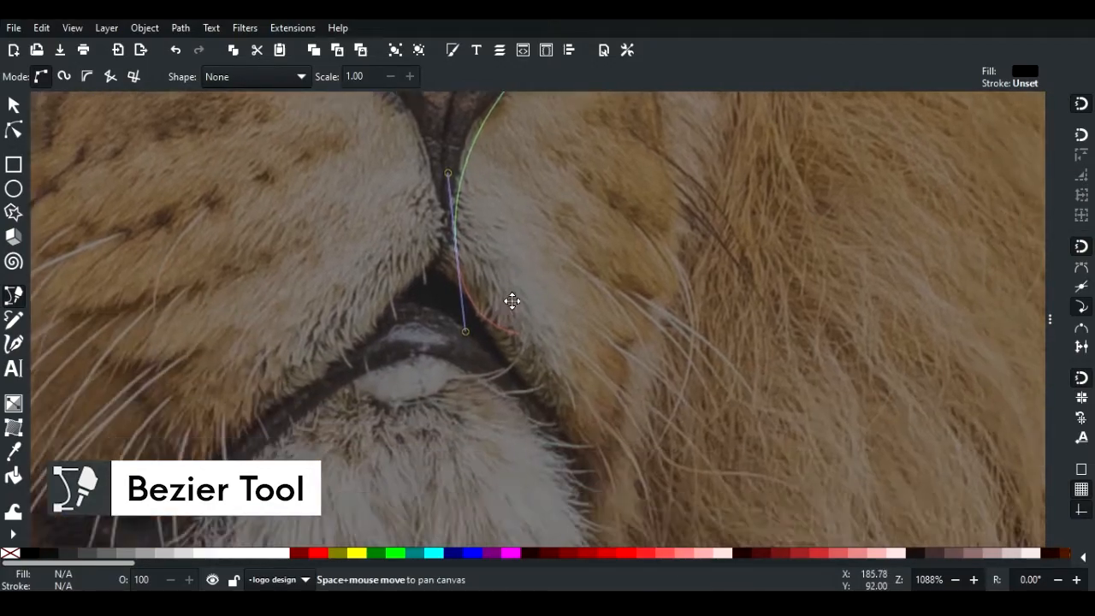
drag(521, 299, 502, 474)
key(space)
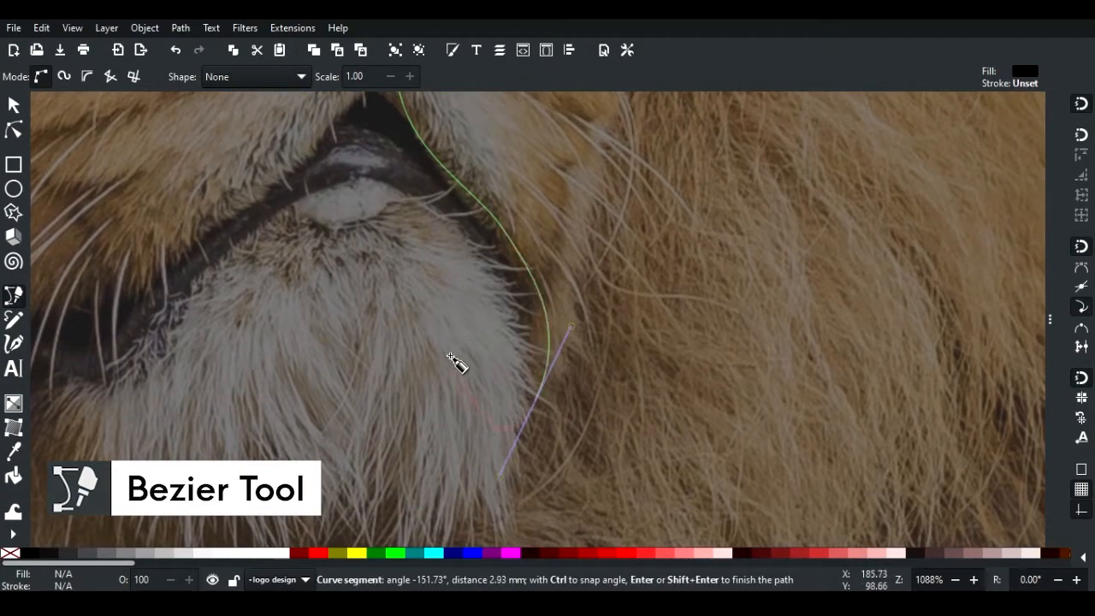
drag(437, 221, 355, 173)
key(space)
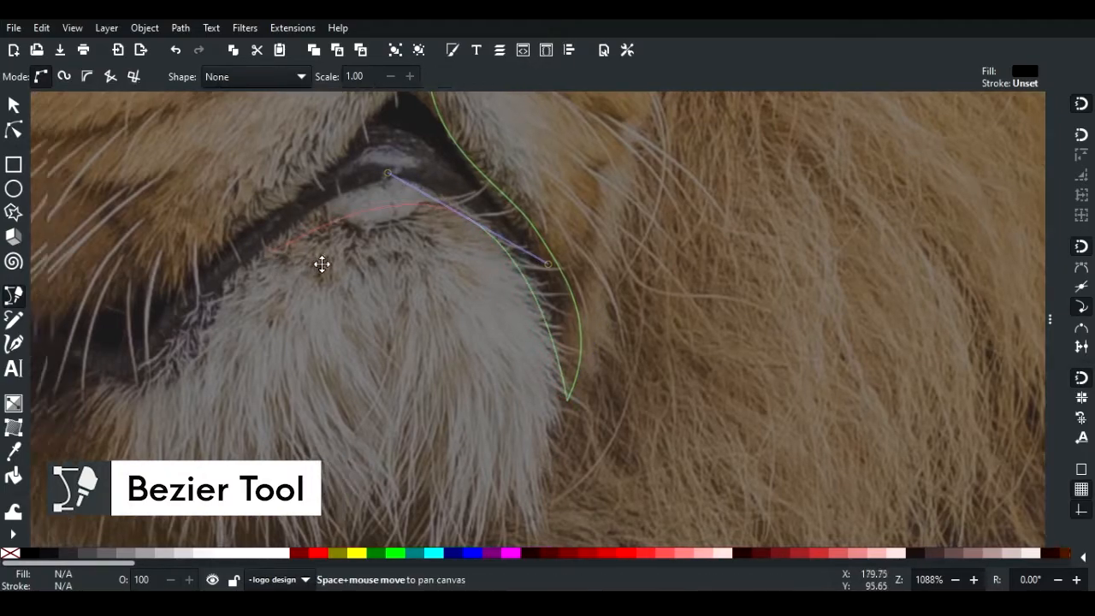
Extend the path over the chin to the mouth's left corner and back along the upper lip
drag(312, 264, 453, 310)
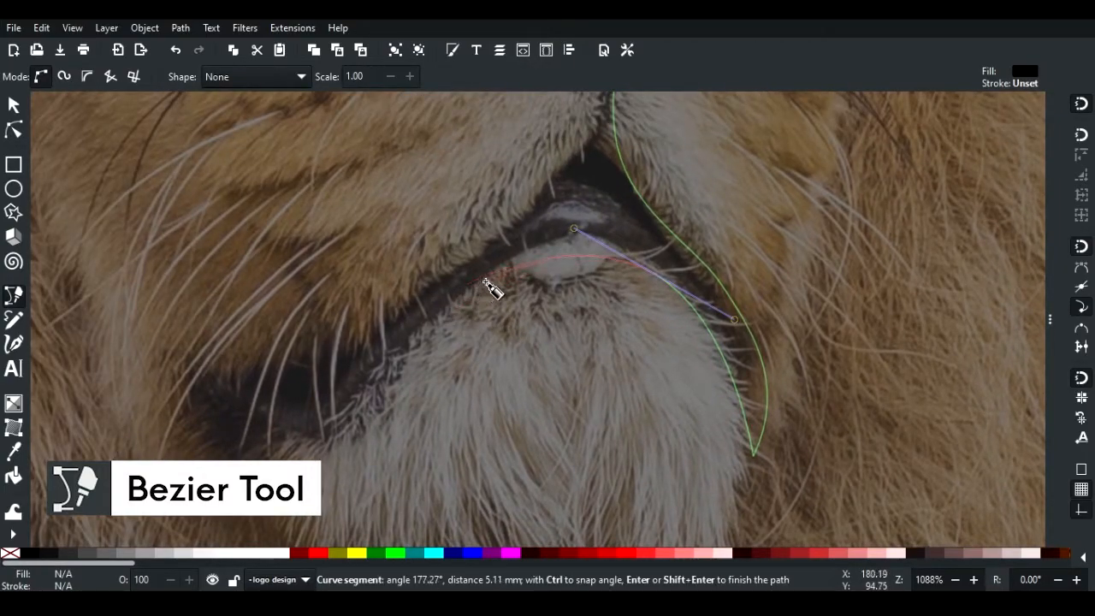
drag(523, 250, 449, 313)
drag(336, 432, 275, 431)
click(213, 392)
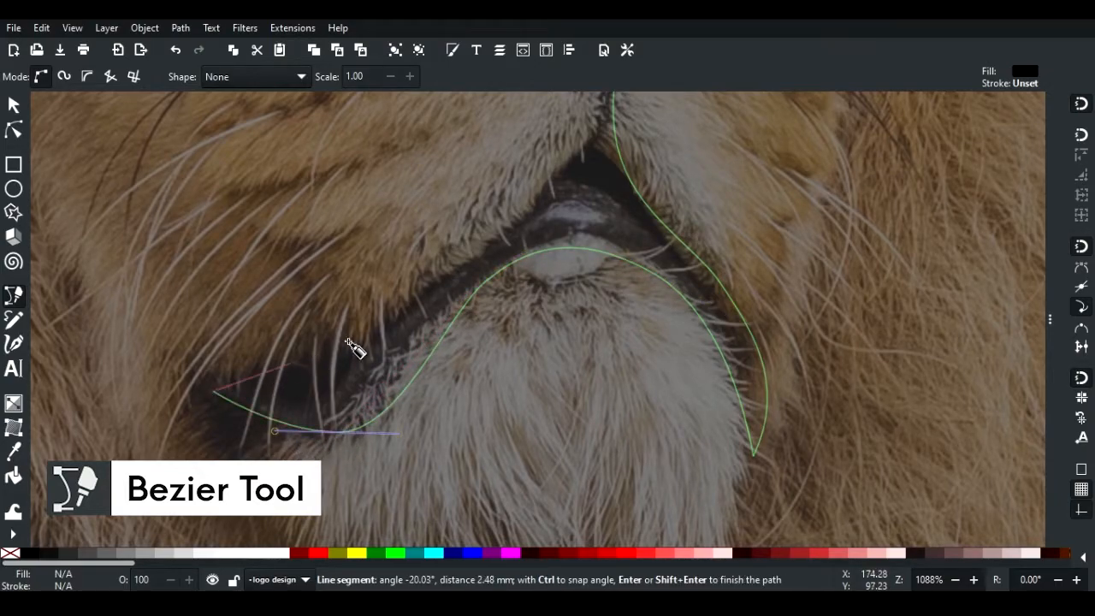
drag(312, 394, 456, 254)
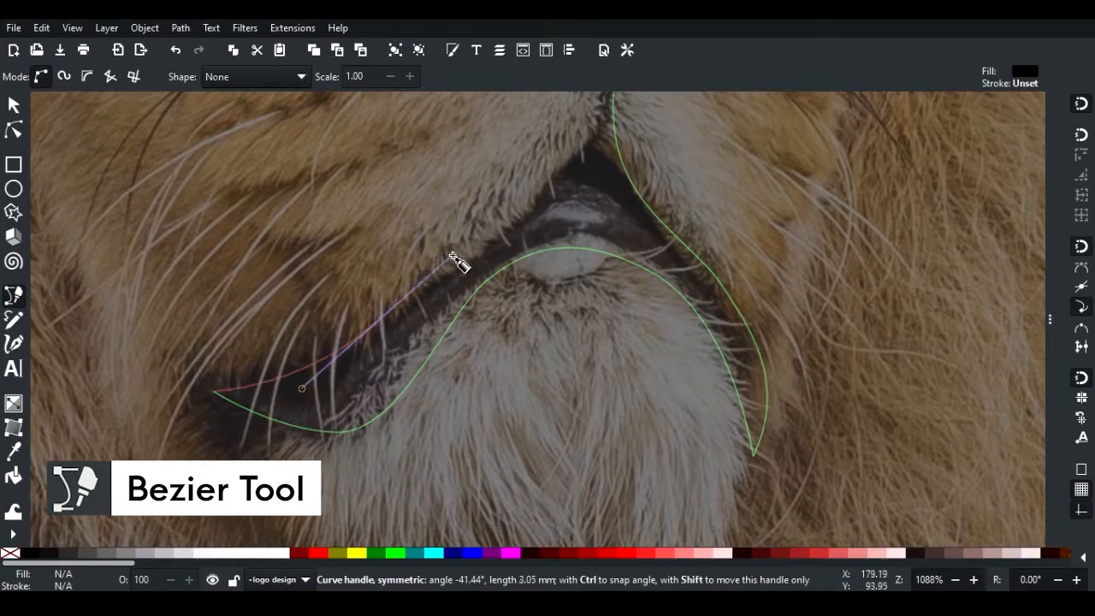
key(space)
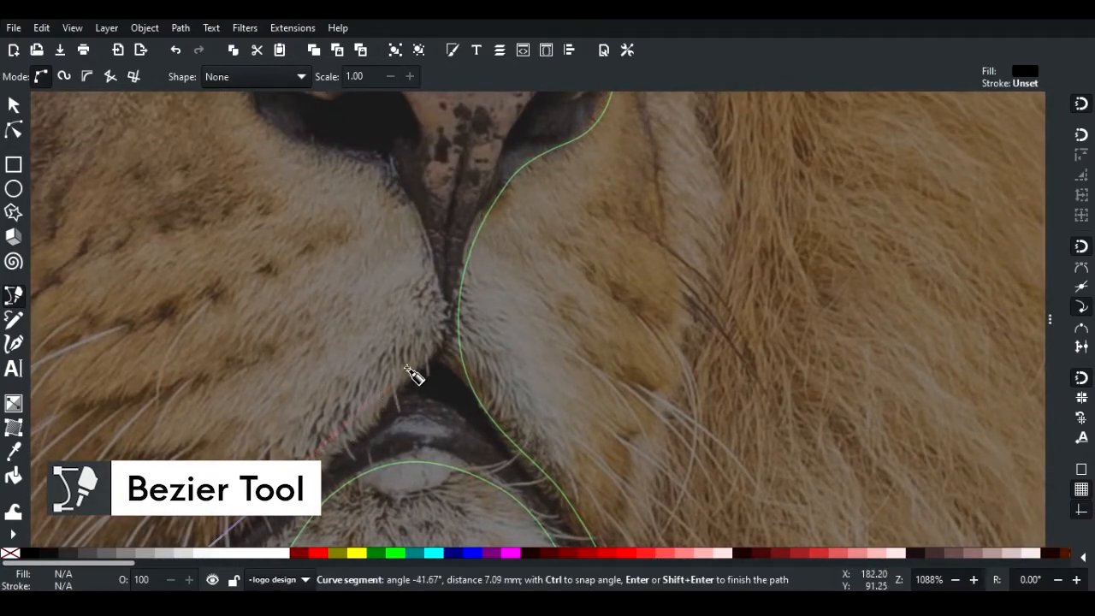
Trace up the left side of the groove below the nose and close the nose-and-mouth shape at its starting node
drag(406, 384, 433, 312)
key(space)
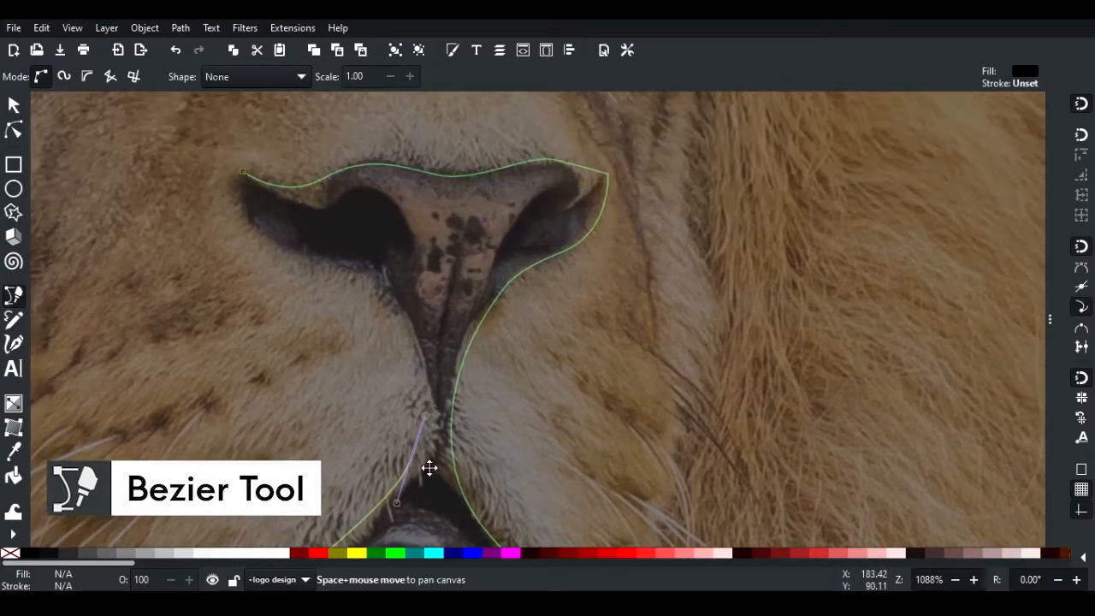
drag(396, 357, 336, 318)
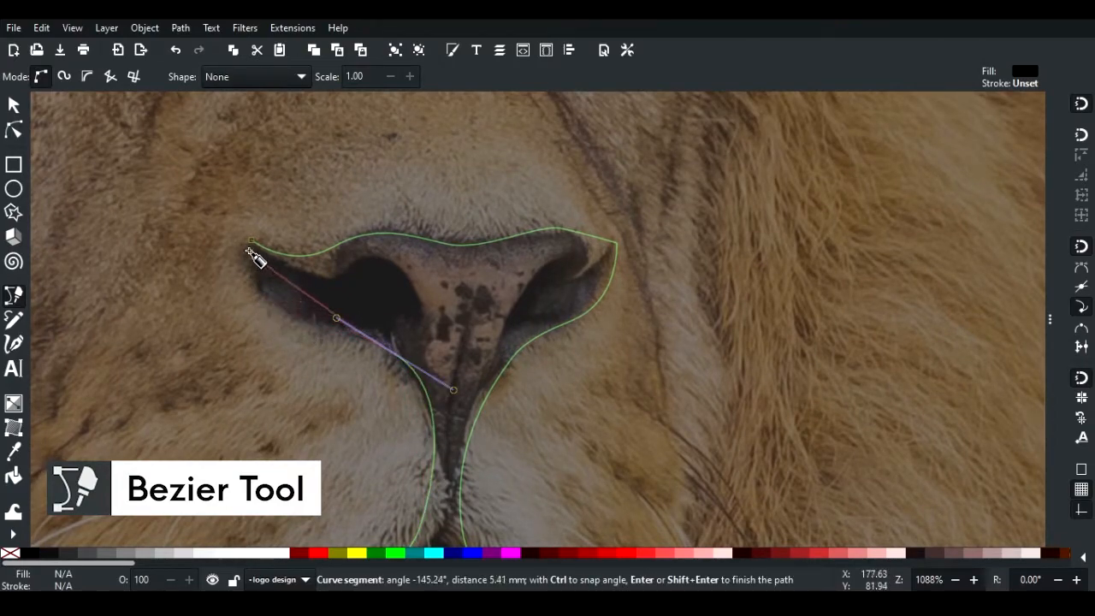
drag(252, 243, 267, 154)
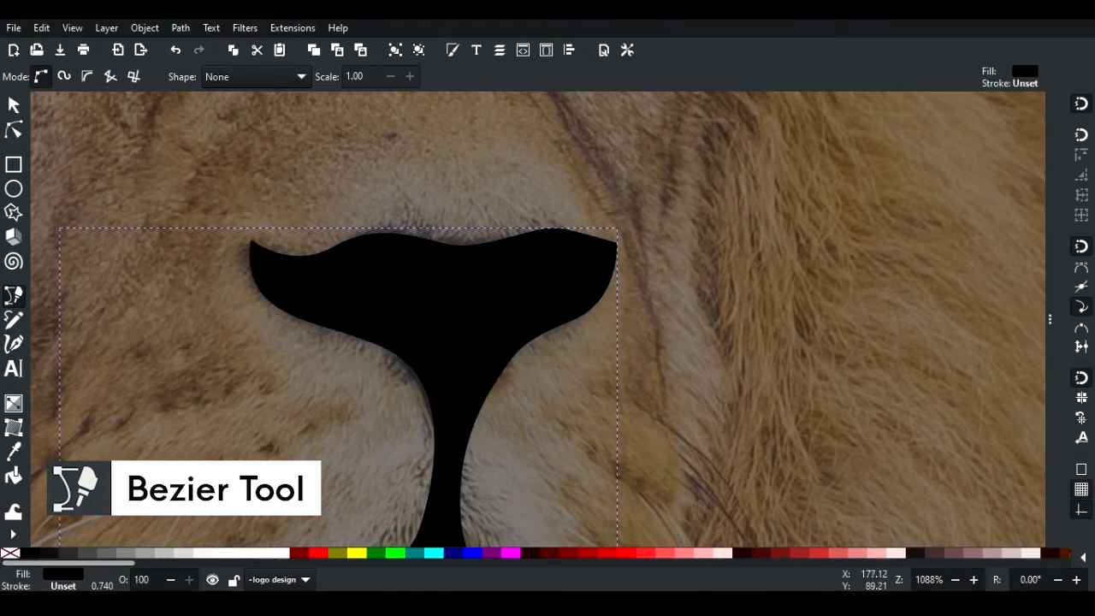
scroll(538, 345, down, 4)
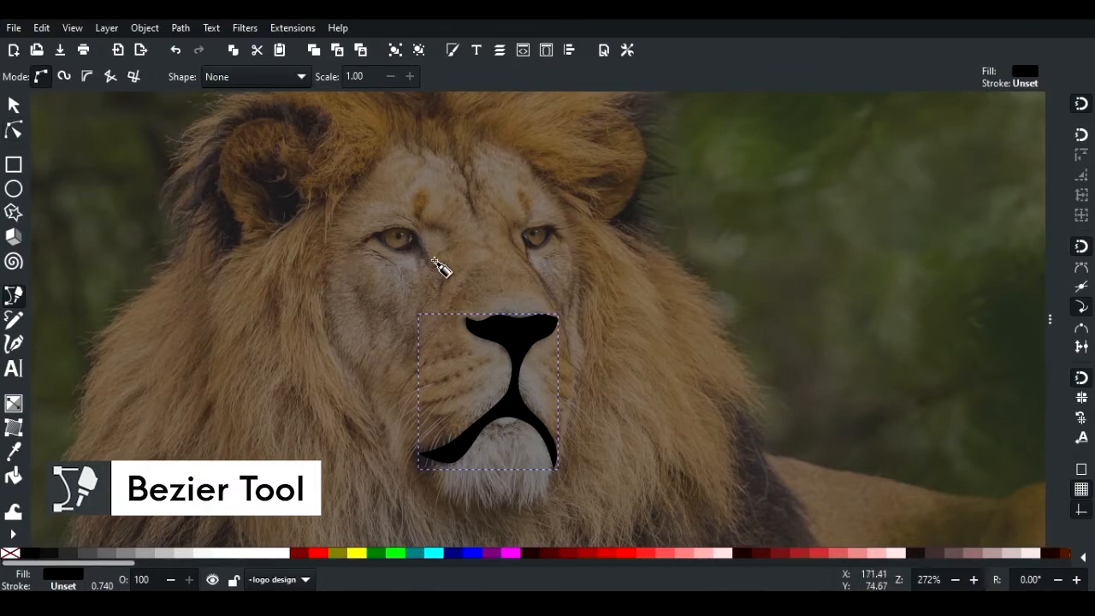
Trace the lion's left eye in the photo as a closed Bezier shape with a pointed inner corner
scroll(413, 245, up, 2)
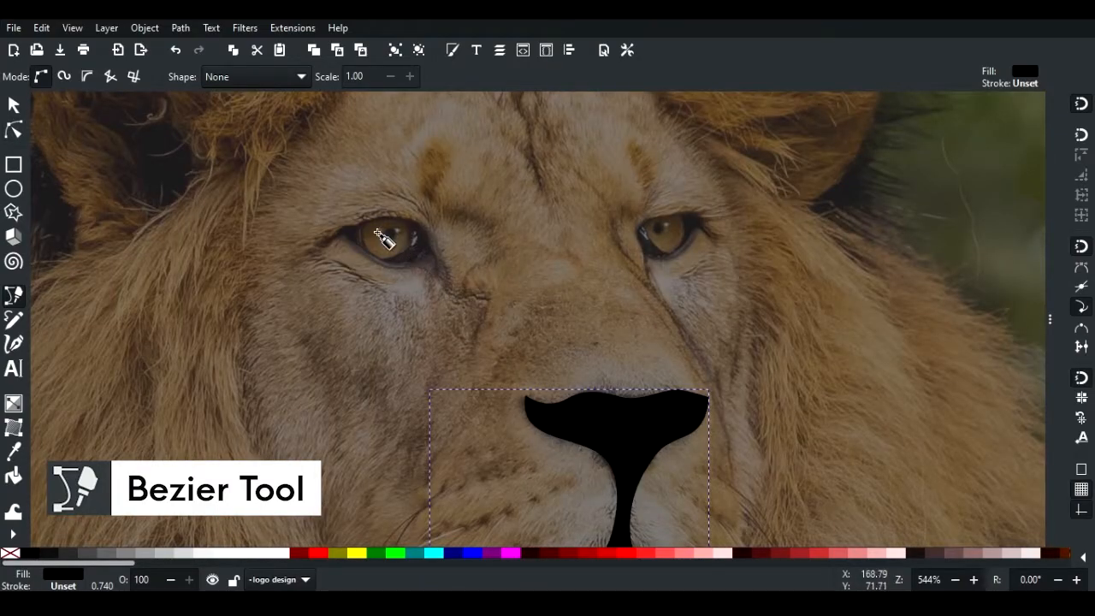
scroll(382, 240, up, 2)
click(223, 337)
drag(381, 280, 463, 295)
click(486, 428)
drag(429, 392, 388, 390)
drag(314, 373, 259, 342)
click(223, 337)
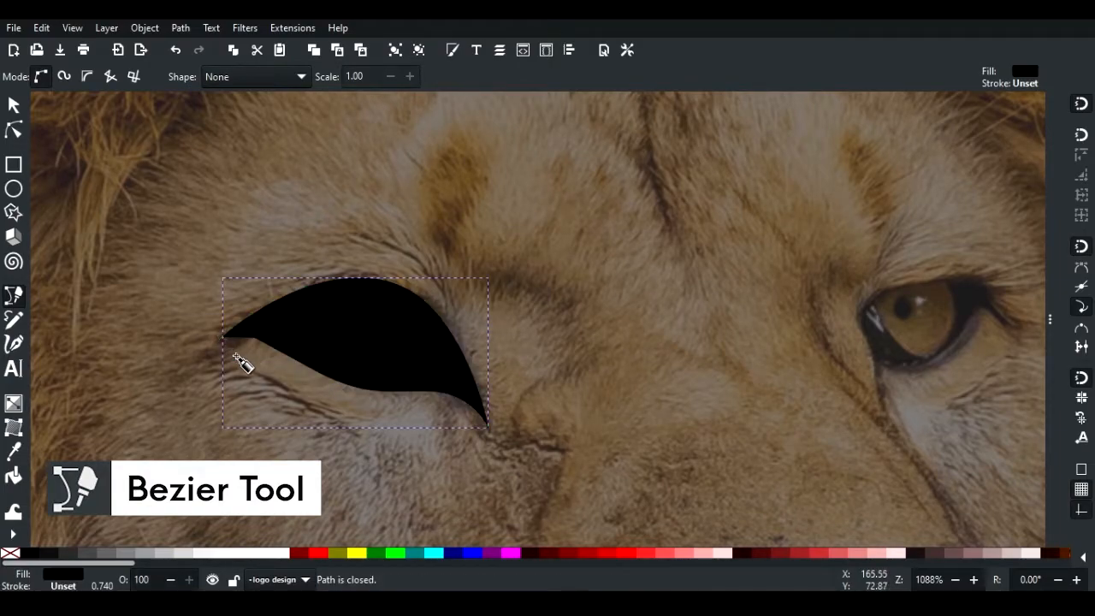
Trace the lion's right eye in the photo as a closed Bezier shape
scroll(222, 269, down, 2)
scroll(655, 257, up, 2)
click(450, 425)
drag(418, 318, 464, 285)
click(561, 291)
drag(557, 320, 476, 396)
click(451, 427)
scroll(525, 310, down, 6)
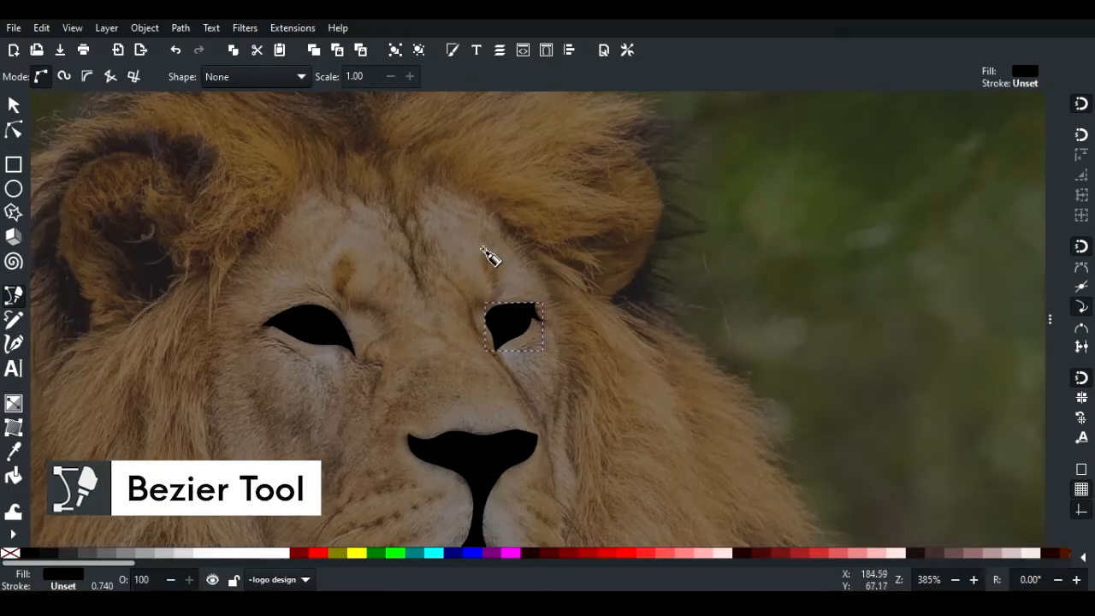
Draw an open straight line about 10 mm long across the top of the lion's forehead
scroll(796, 303, up, 4)
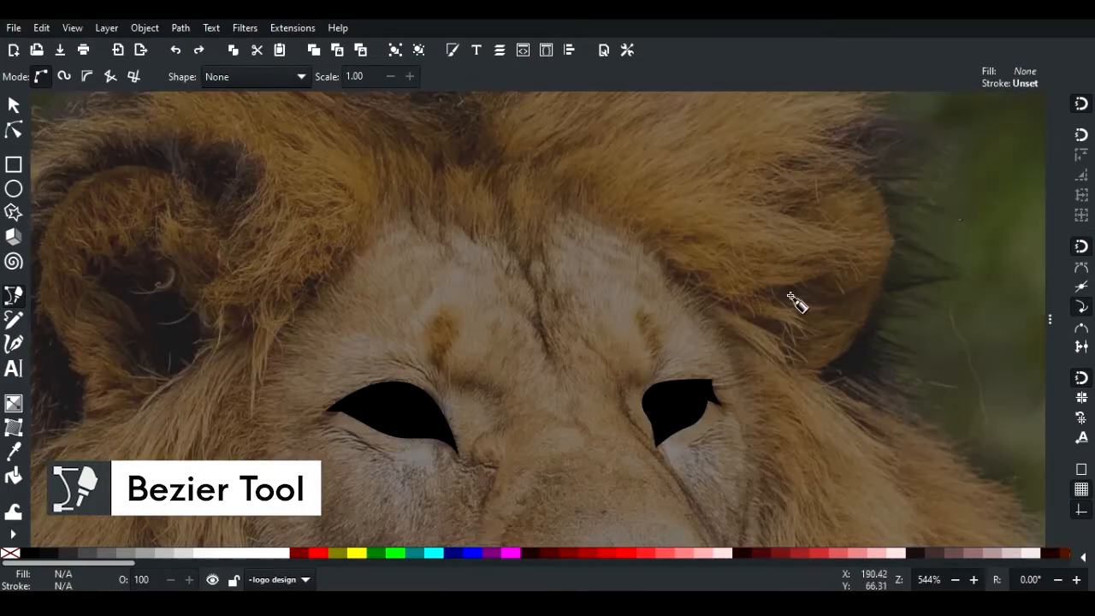
click(452, 50)
click(567, 231)
click(402, 243)
key(Return)
Give the forehead line a flat white stroke
click(984, 136)
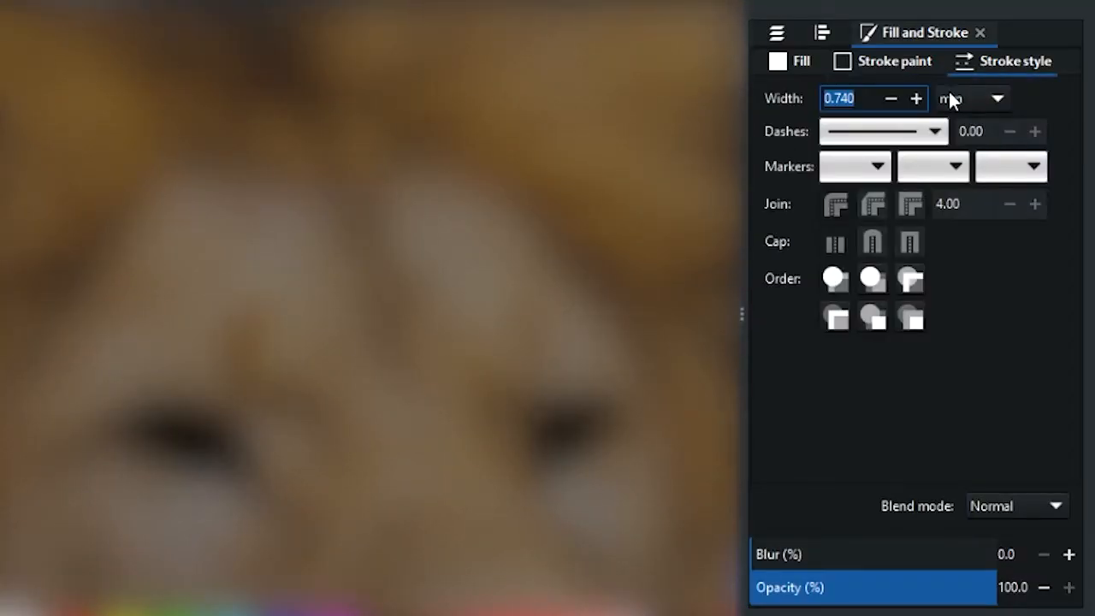
click(898, 65)
click(799, 99)
drag(920, 308, 863, 373)
Reduce the forehead line's stroke width to 0.240 mm
click(991, 58)
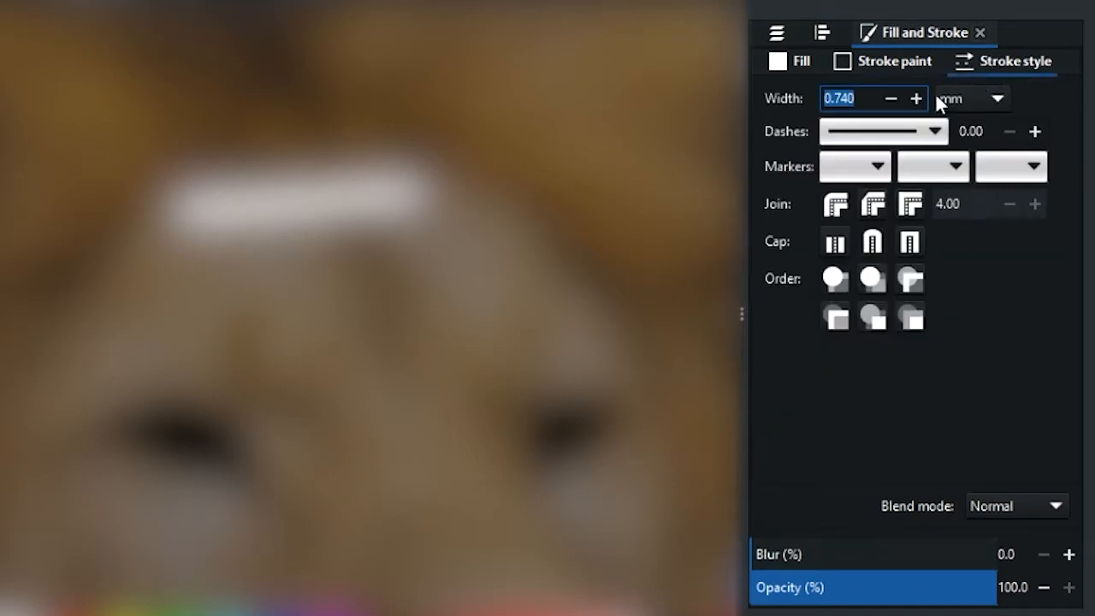
click(891, 100)
click(891, 100)
click(891, 100)
click(891, 100)
click(891, 100)
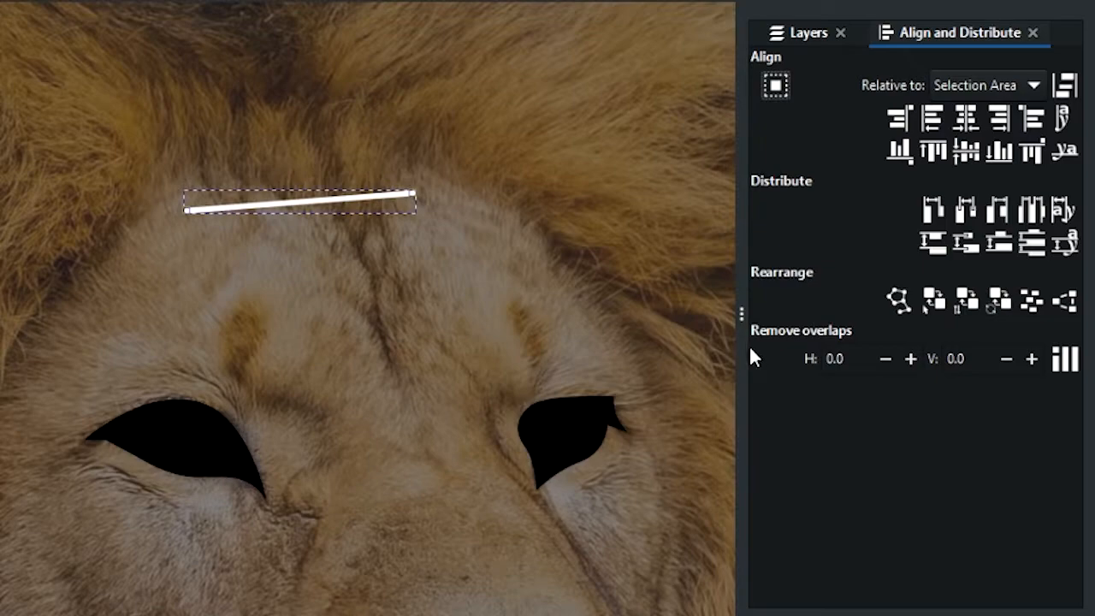
click(742, 351)
Delete the white line from the lion's forehead
scroll(364, 204, down, 1)
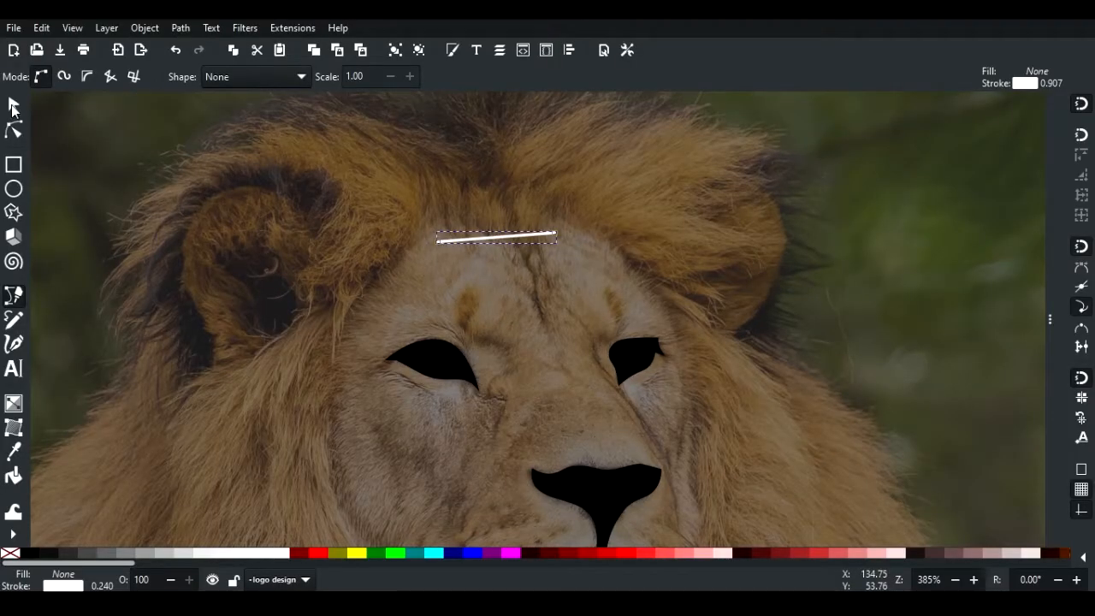
key(s)
key(Delete)
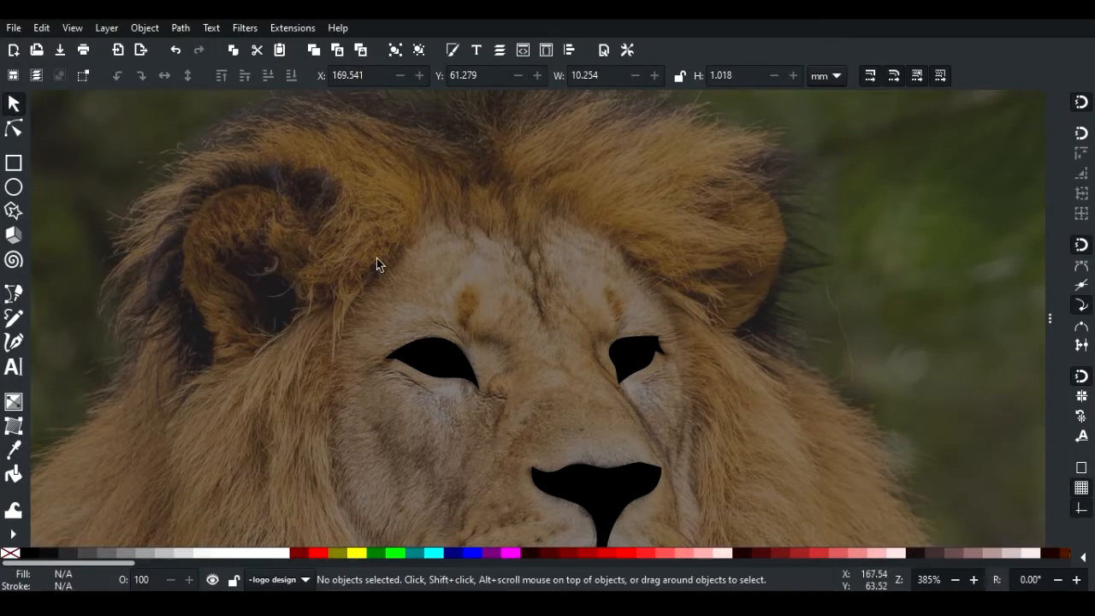
Trace the left side of the lion's face with a Bezier path from the forehead notch down past the cheek to the jaw
click(11, 296)
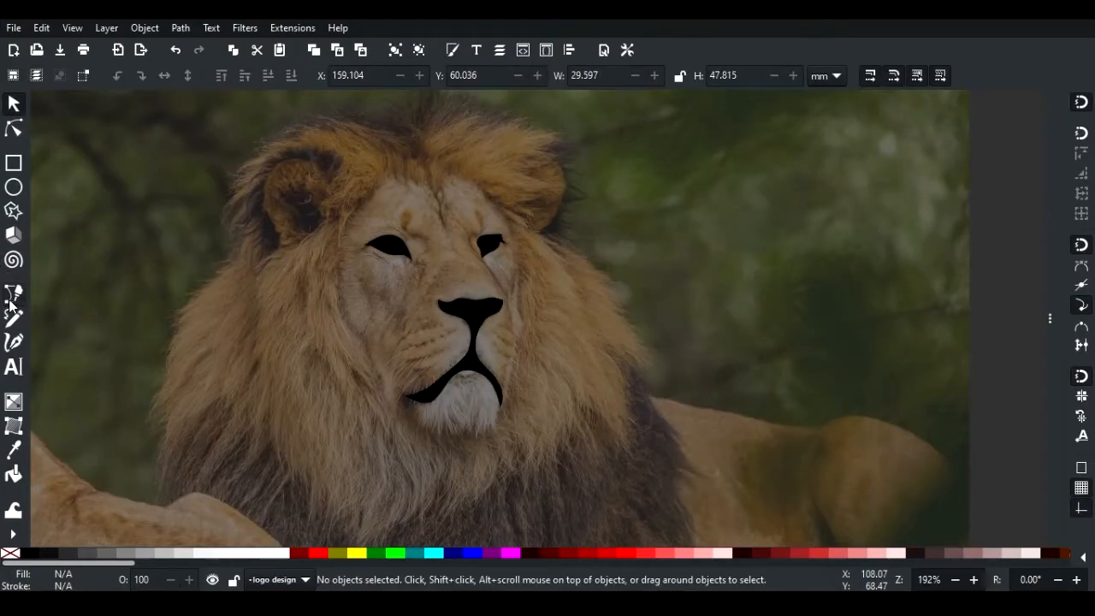
click(12, 296)
scroll(384, 233, up, 1)
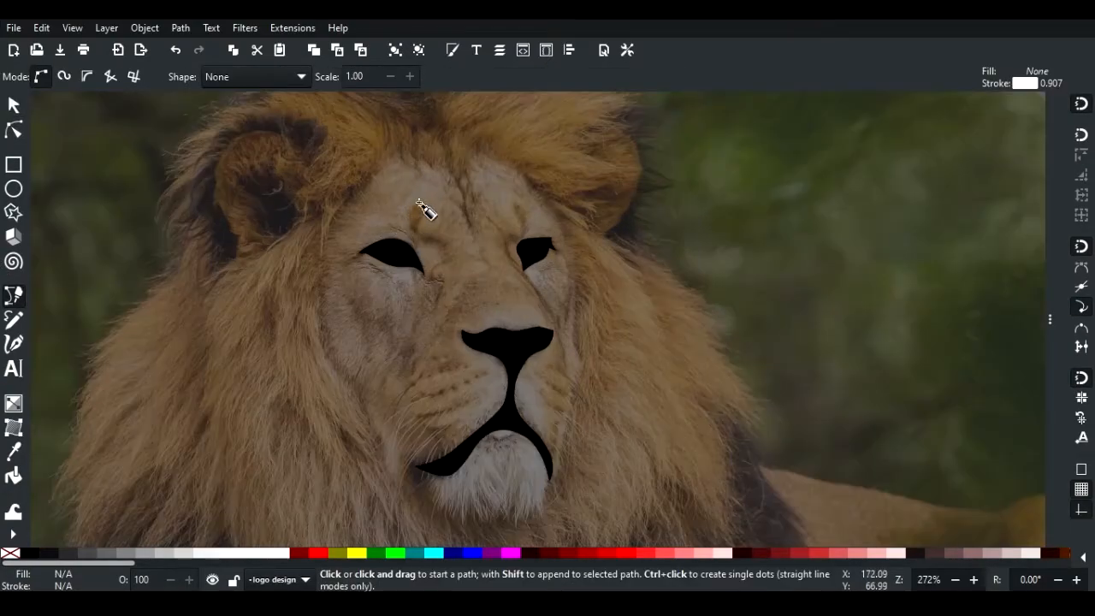
click(460, 180)
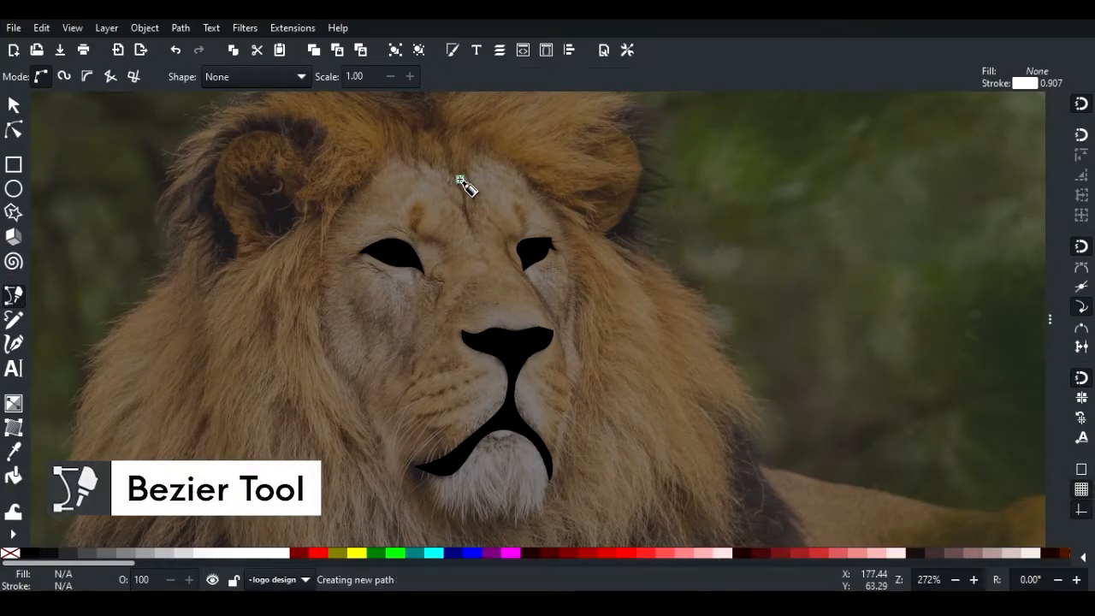
click(390, 135)
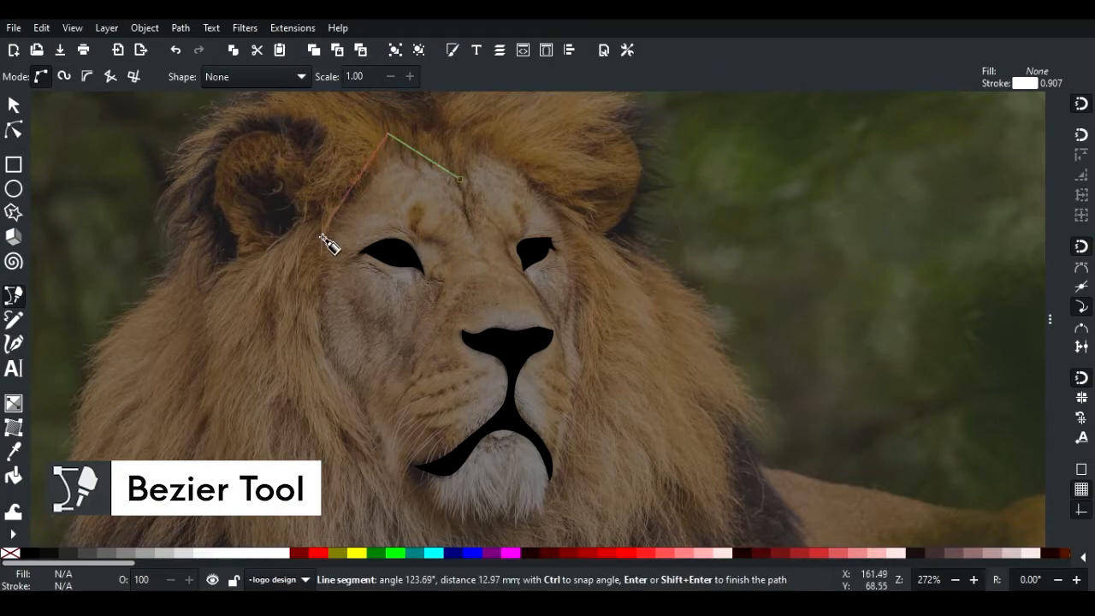
drag(323, 232, 272, 276)
key(shift+l)
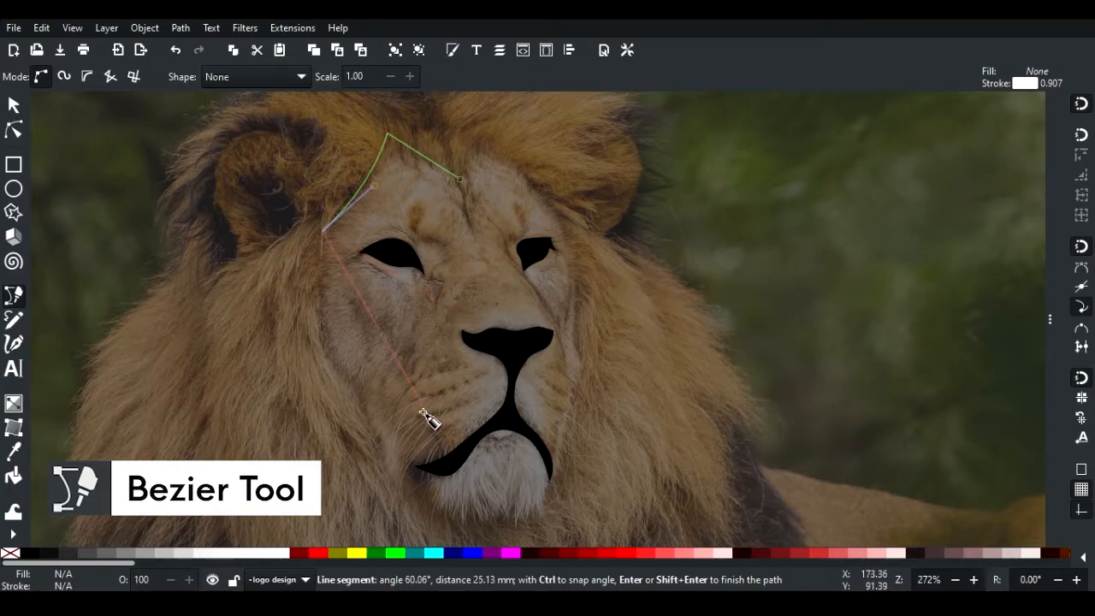
drag(372, 404, 470, 476)
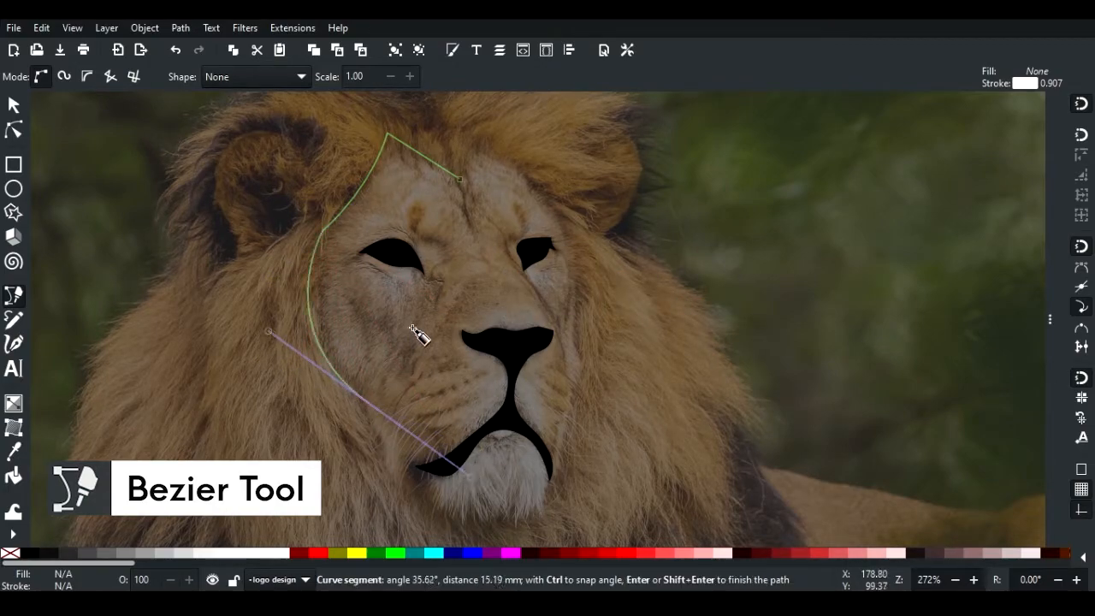
key(space)
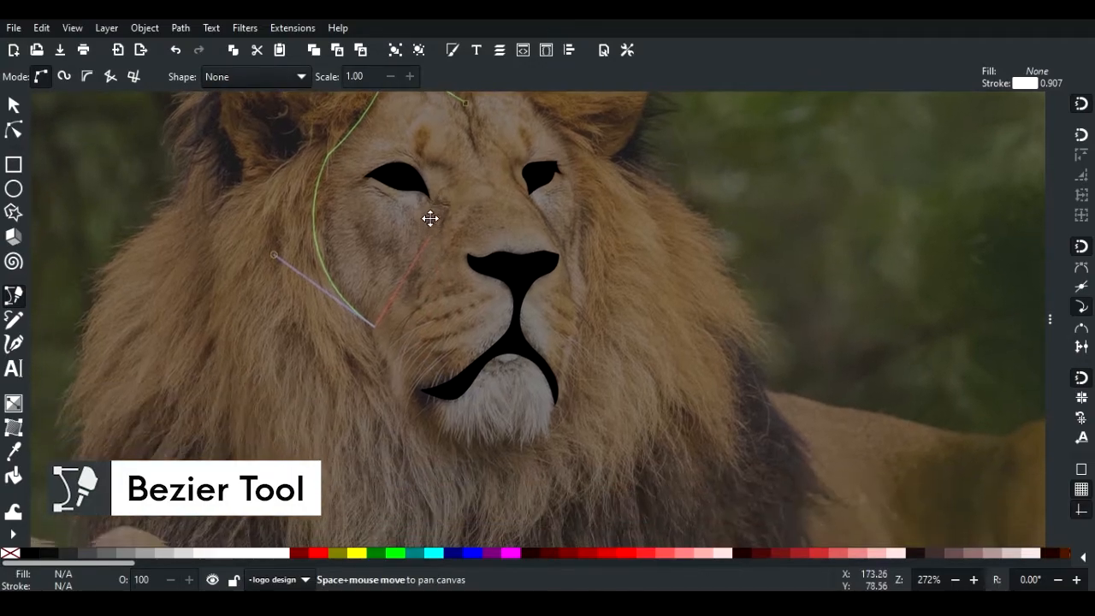
drag(382, 350, 383, 386)
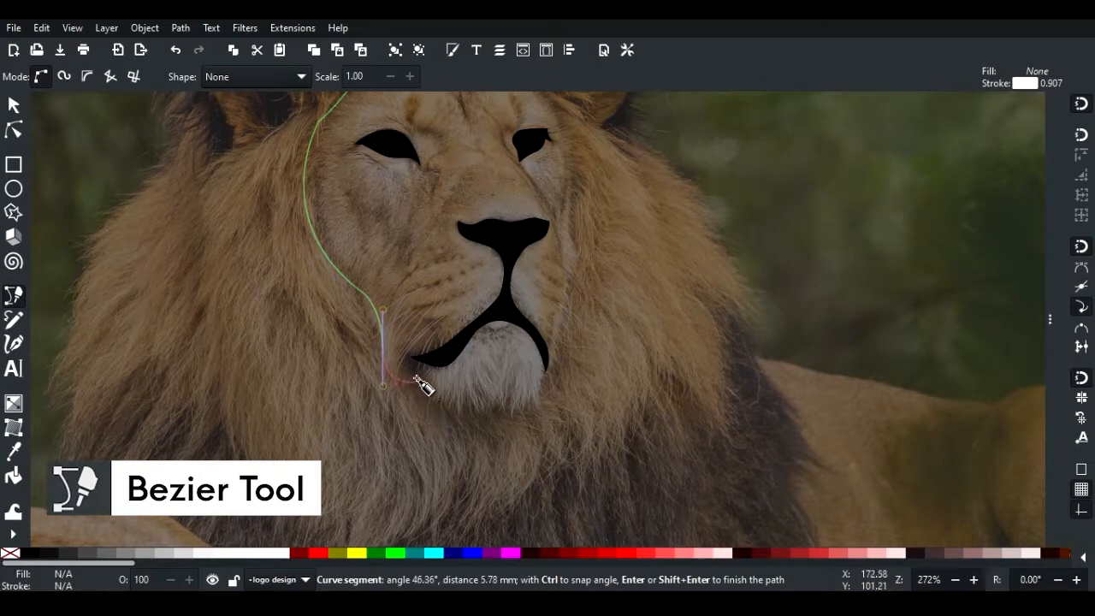
Continue the path around the chin and up the right cheek, closing the face outline at the forehead notch, about 33 × 49 mm
click(419, 390)
drag(437, 425, 464, 445)
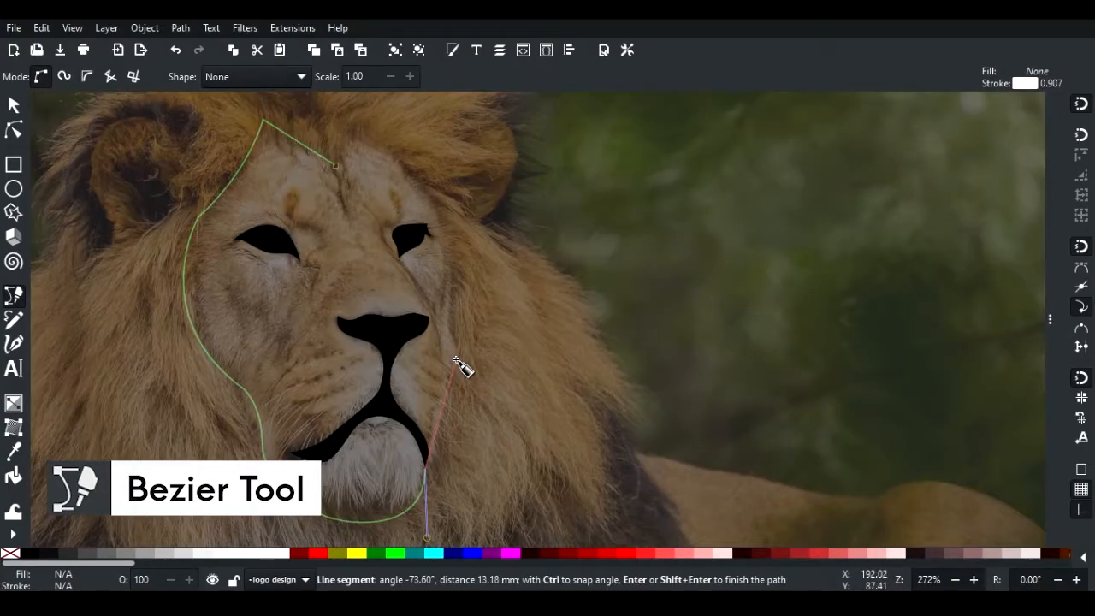
drag(456, 360, 457, 255)
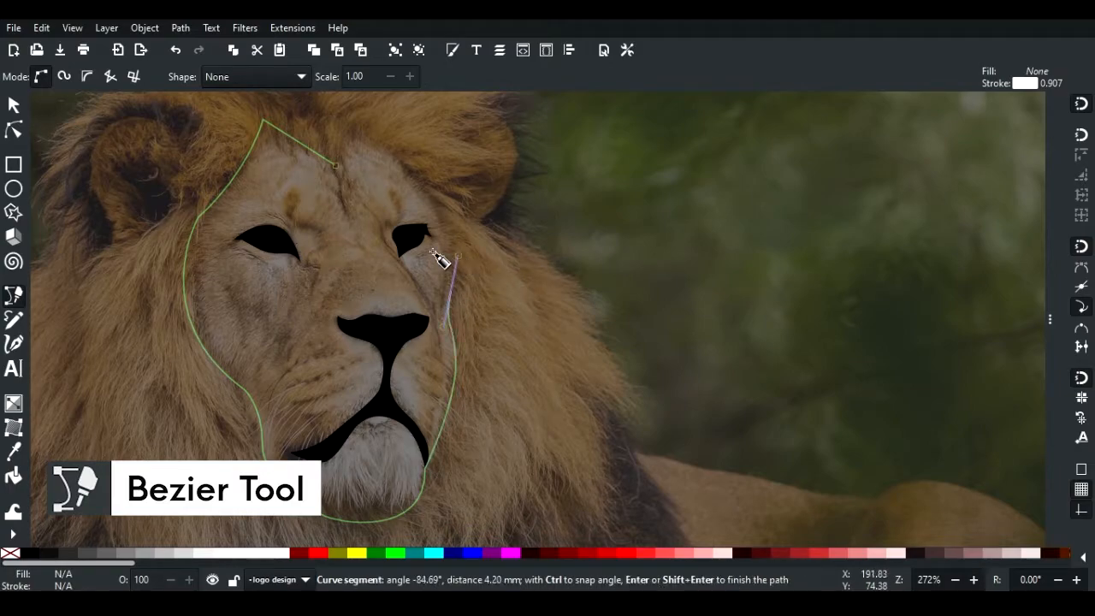
drag(346, 128, 253, 101)
click(335, 165)
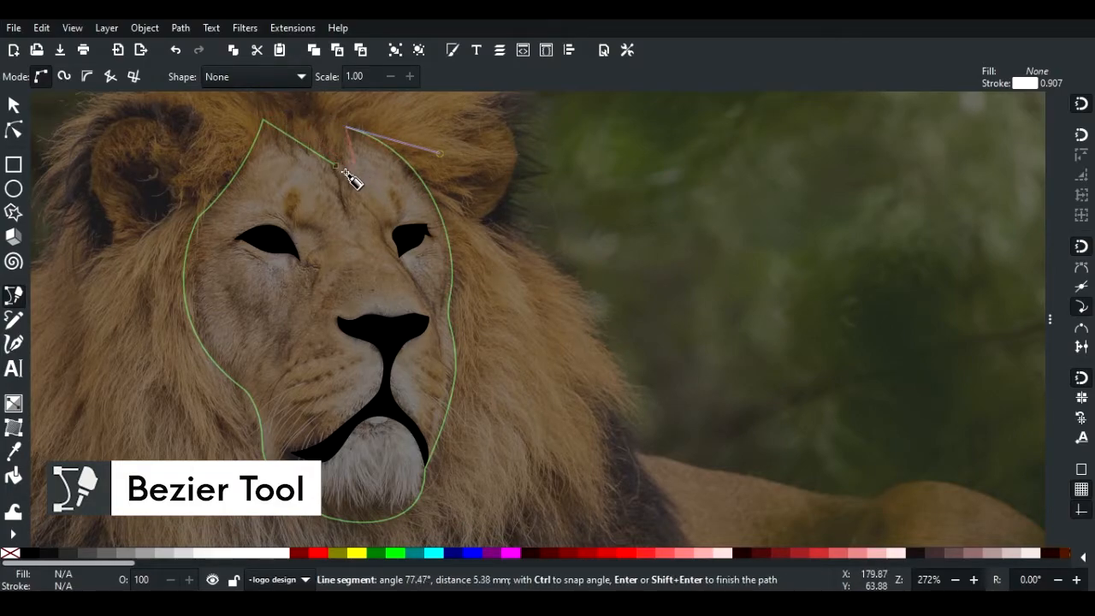
click(336, 165)
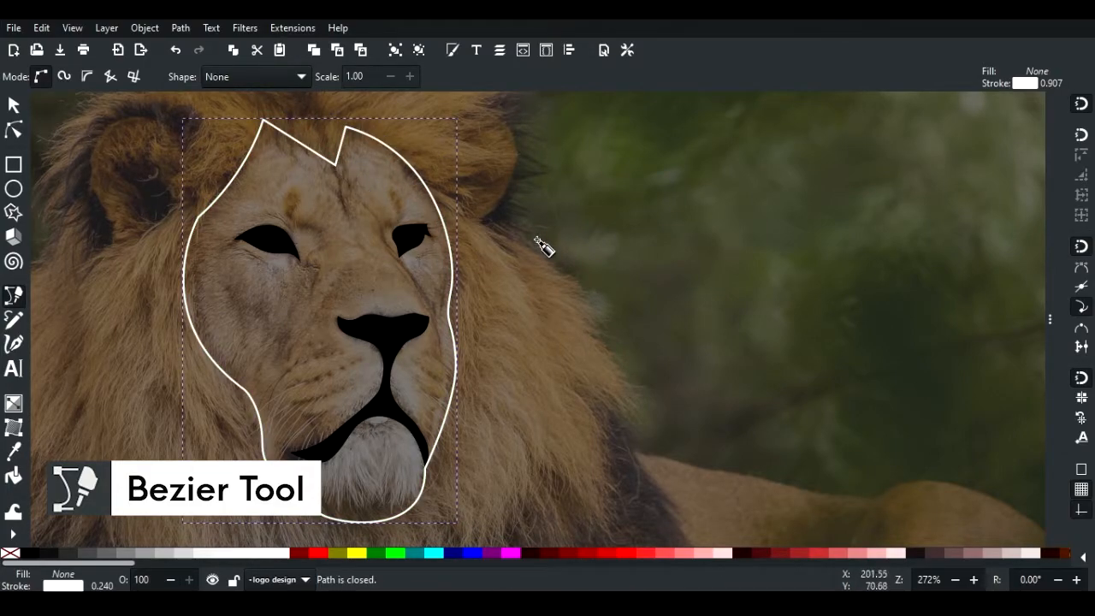
Start a Bezier outline of the mane at the top centre of the head and trace its left side with pointed hair tufts
click(477, 199)
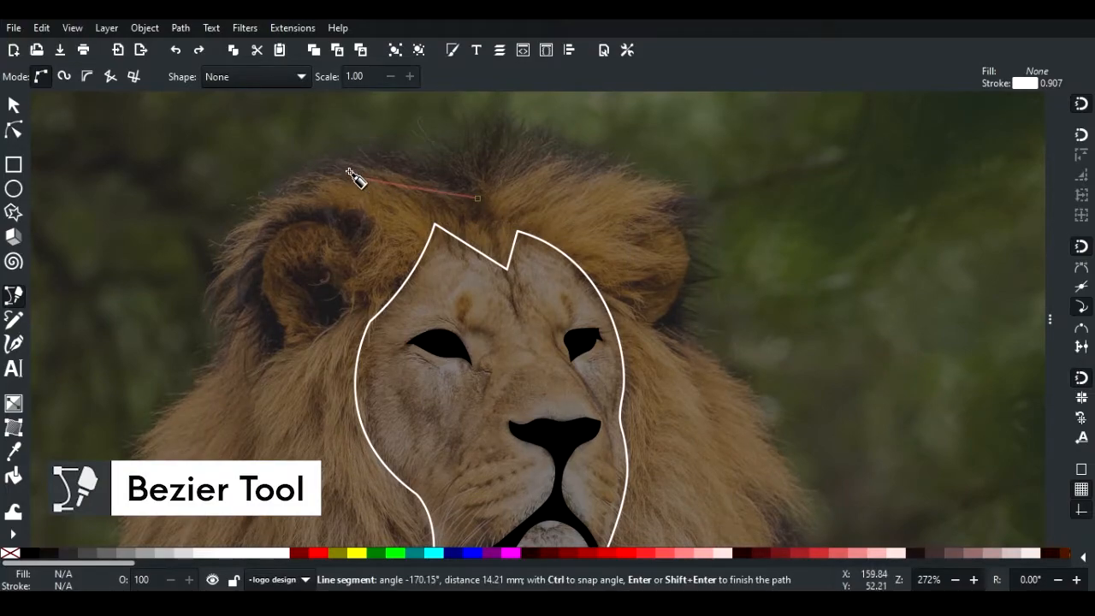
drag(286, 189, 244, 200)
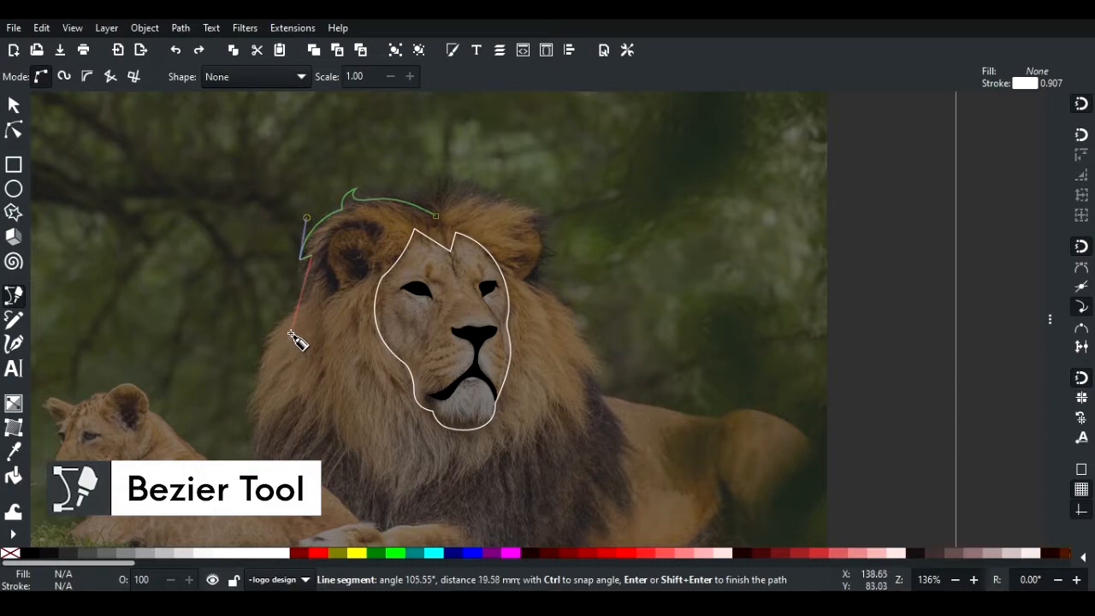
drag(293, 376, 296, 381)
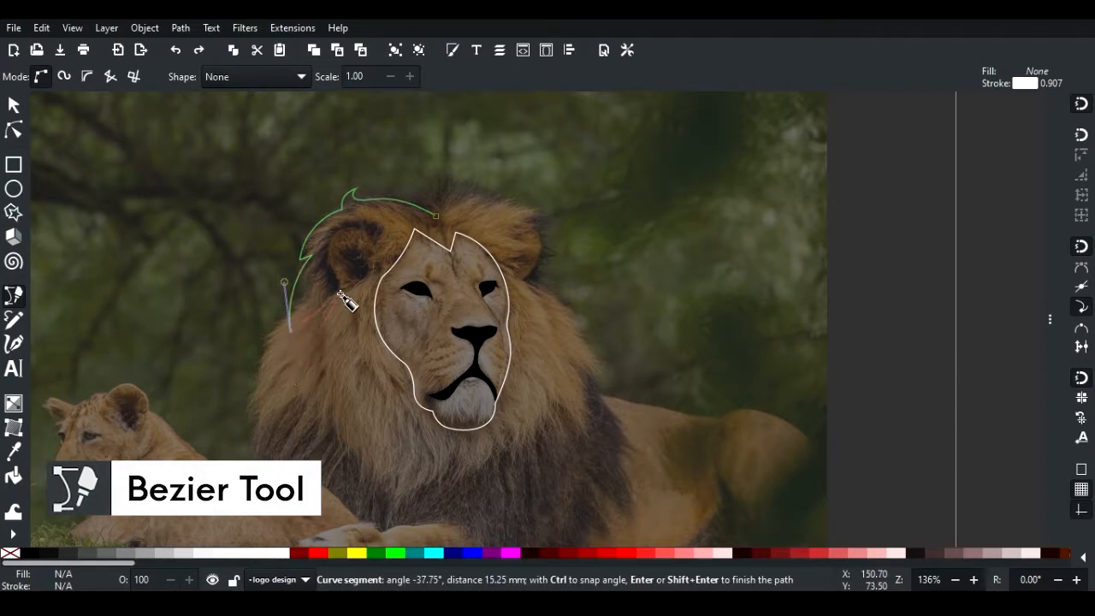
scroll(323, 379, up, 2)
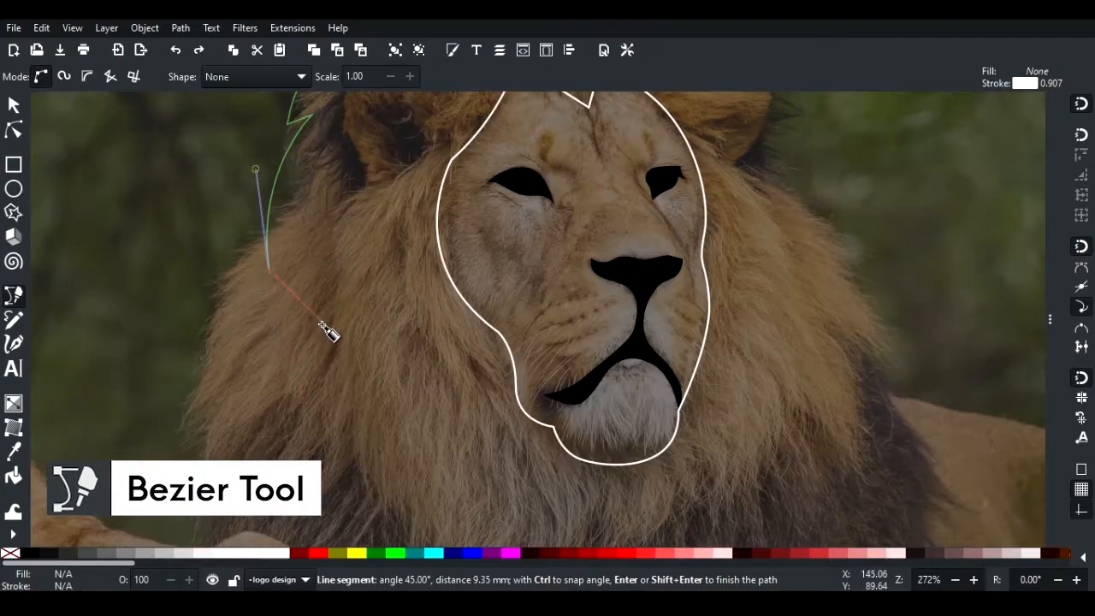
scroll(324, 312, down, 2)
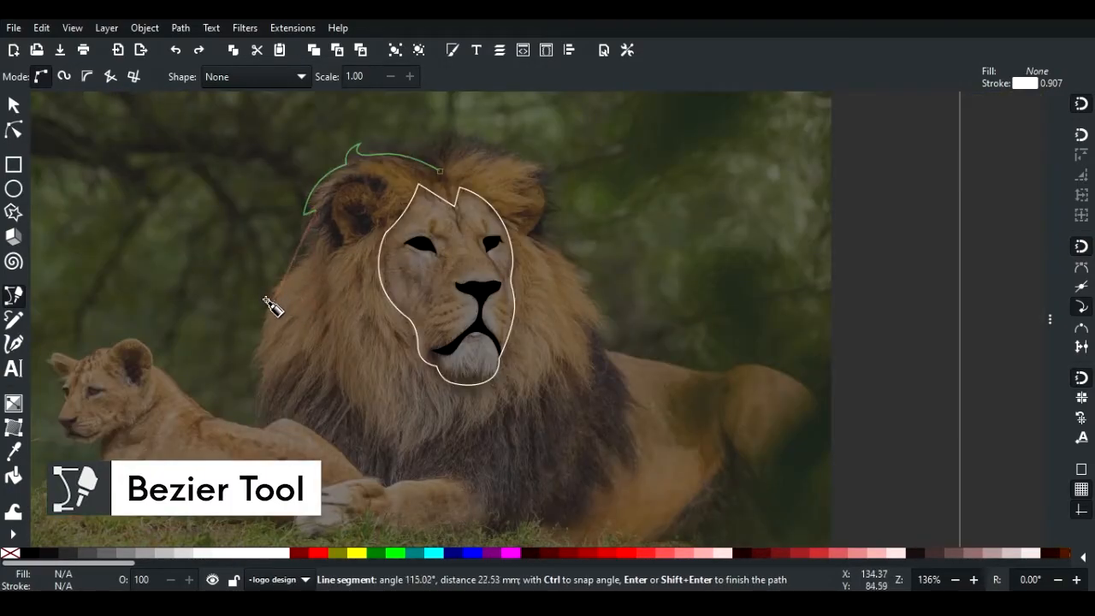
drag(266, 300, 266, 366)
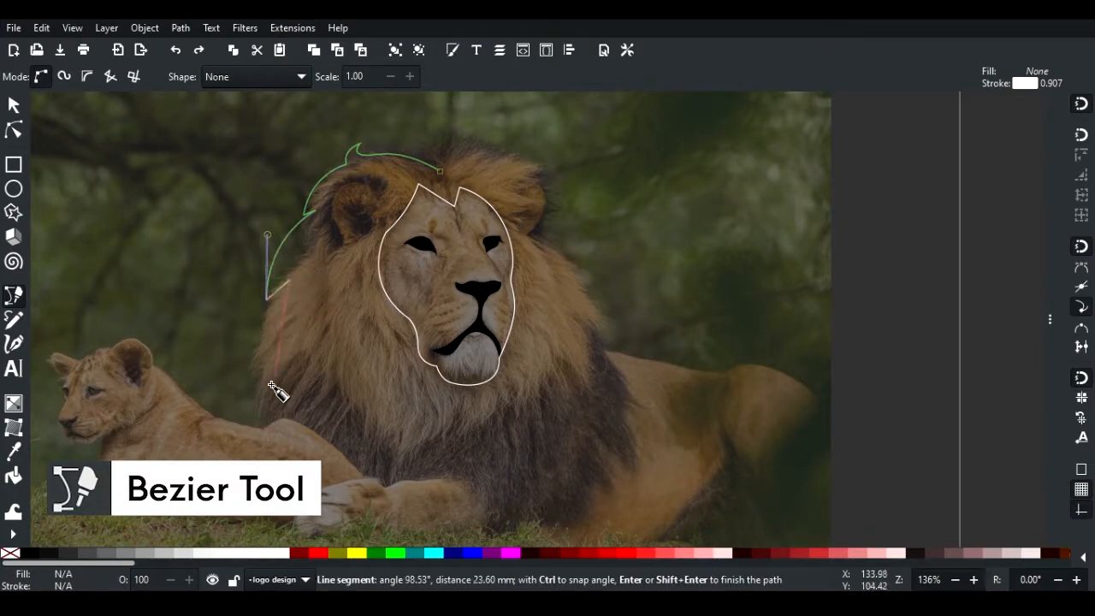
drag(270, 406, 294, 460)
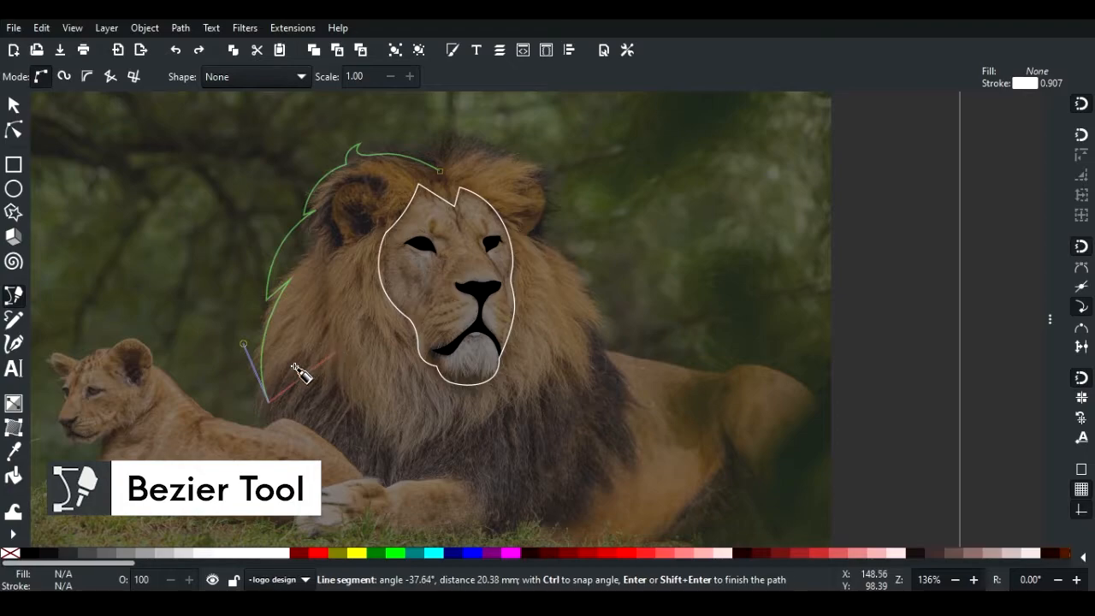
Continue the mane outline down to a point below the chest and along the lower edge with pointed tufts
key(space)
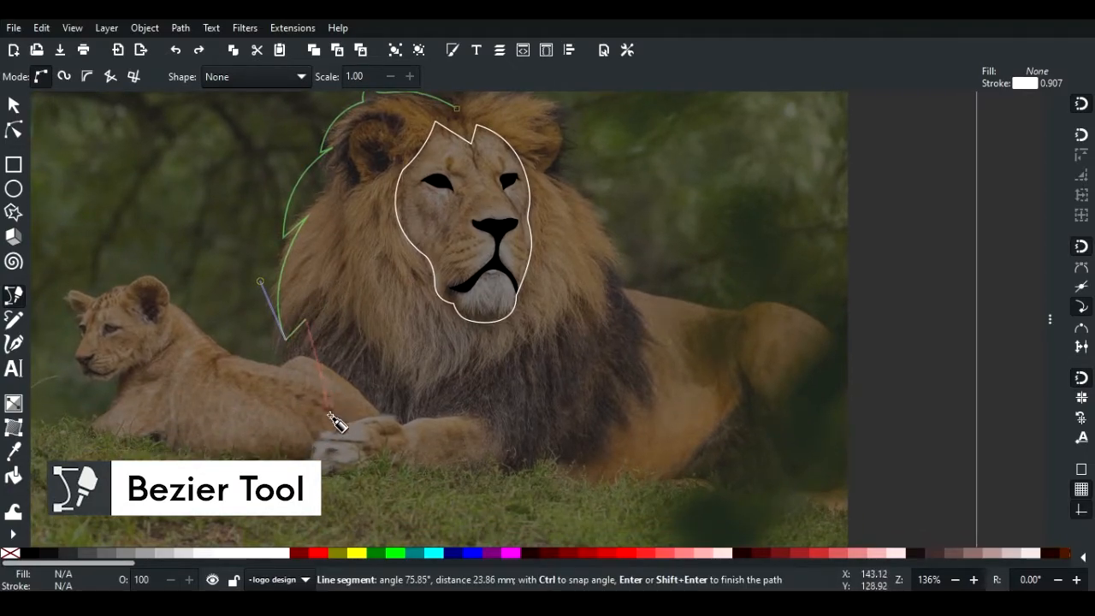
drag(319, 400, 437, 515)
key(shift+l)
key(shift+l)
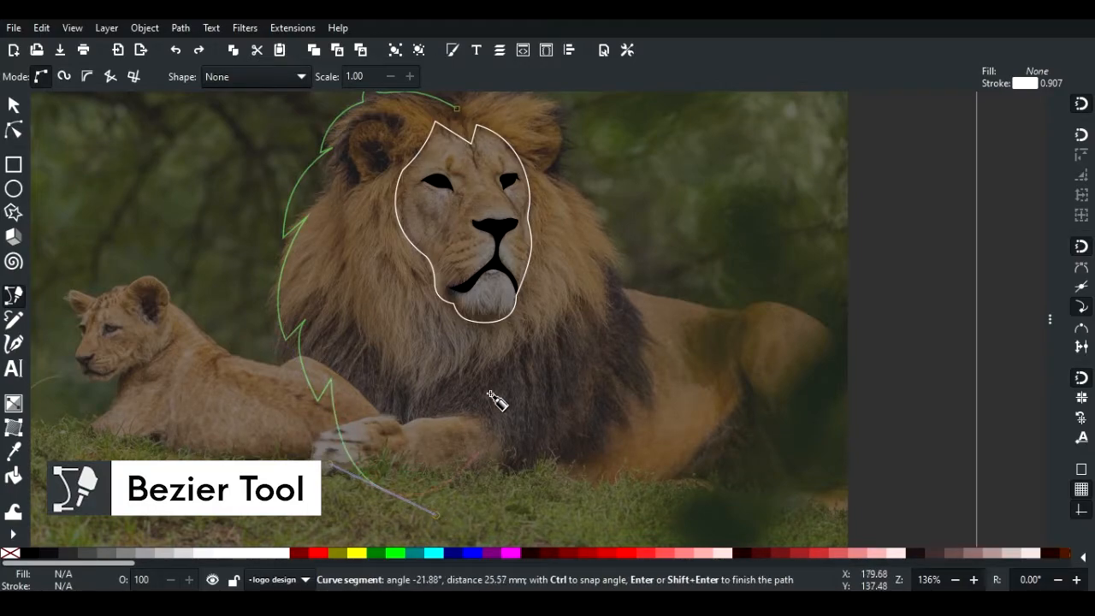
key(shift+l)
drag(405, 455, 421, 441)
key(shift+l)
drag(504, 431, 505, 359)
key(BackSpace)
key(shift+l)
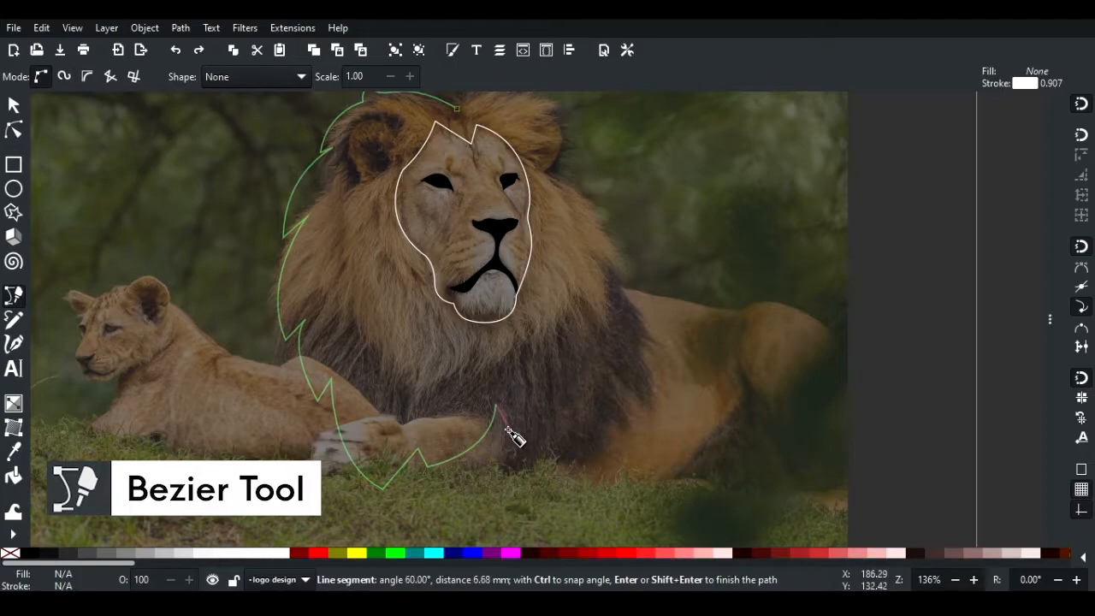
Trace the mane's right side and top with curved tufts and close the outline at its start, about 80 × 101 mm overall
drag(565, 342, 567, 210)
key(shift+l)
key(shift+l)
key(space)
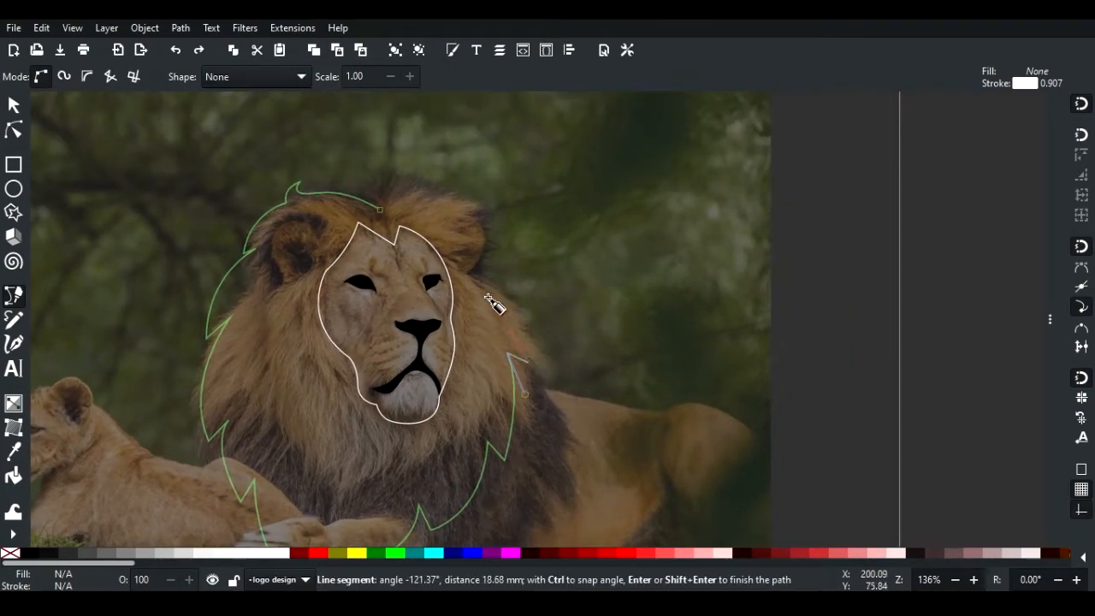
drag(481, 279, 444, 214)
key(shift+l)
scroll(471, 229, up, 2)
drag(508, 264, 487, 234)
key(shift+l)
drag(464, 199, 312, 218)
click(519, 168)
click(304, 206)
ctrl+scroll(399, 188, down, 3)
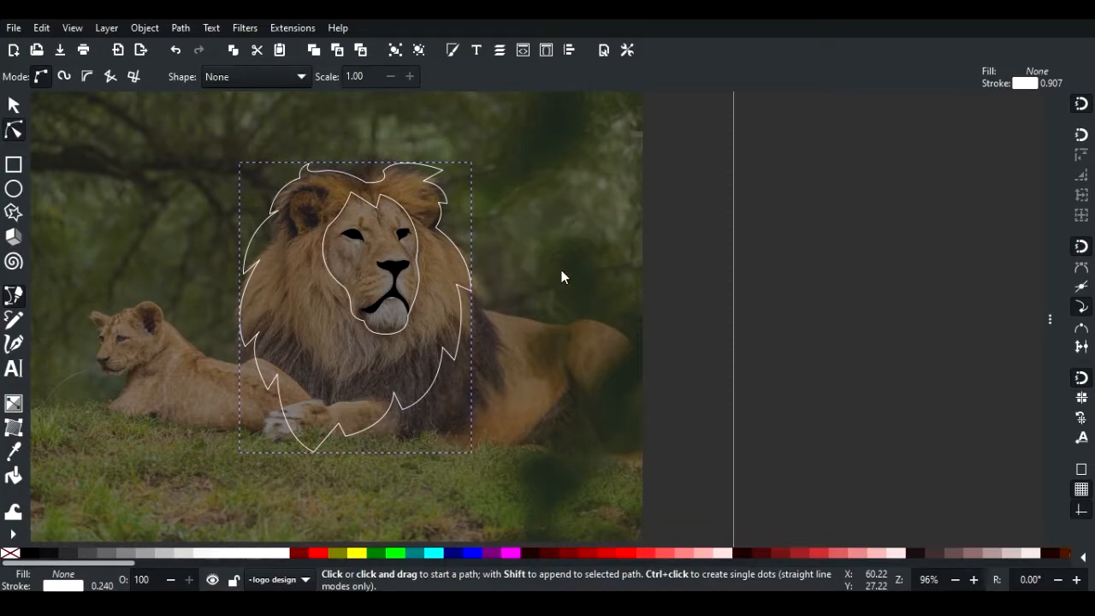
key(n)
ctrl+scroll(364, 184, up, 2)
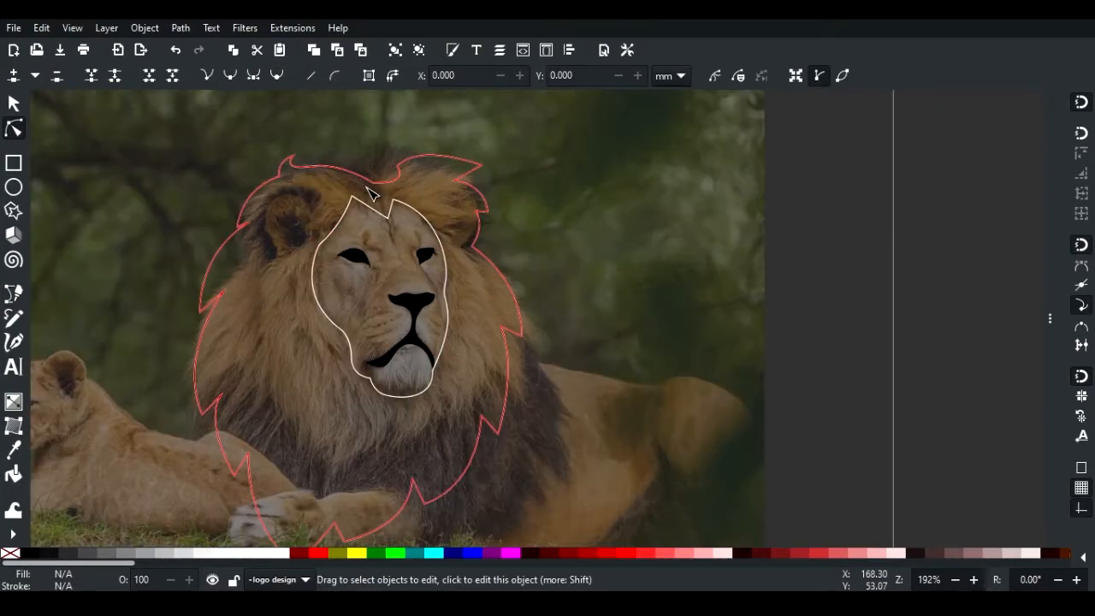
ctrl+scroll(372, 193, up, 1)
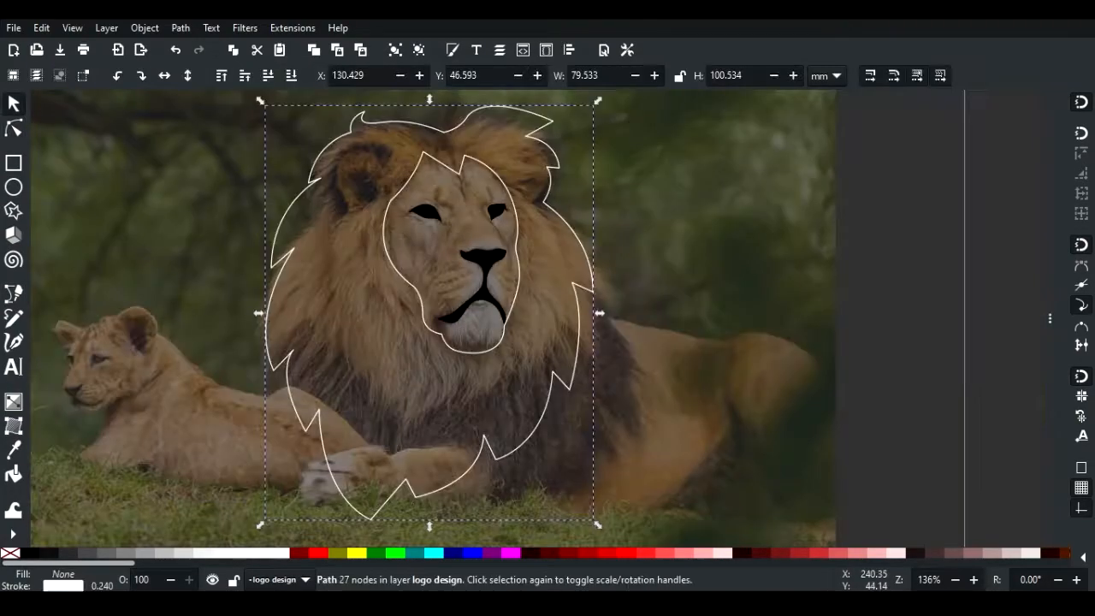
Fill the face outline with white and no stroke, and send it behind the eyes, nose and mouth
click(518, 272)
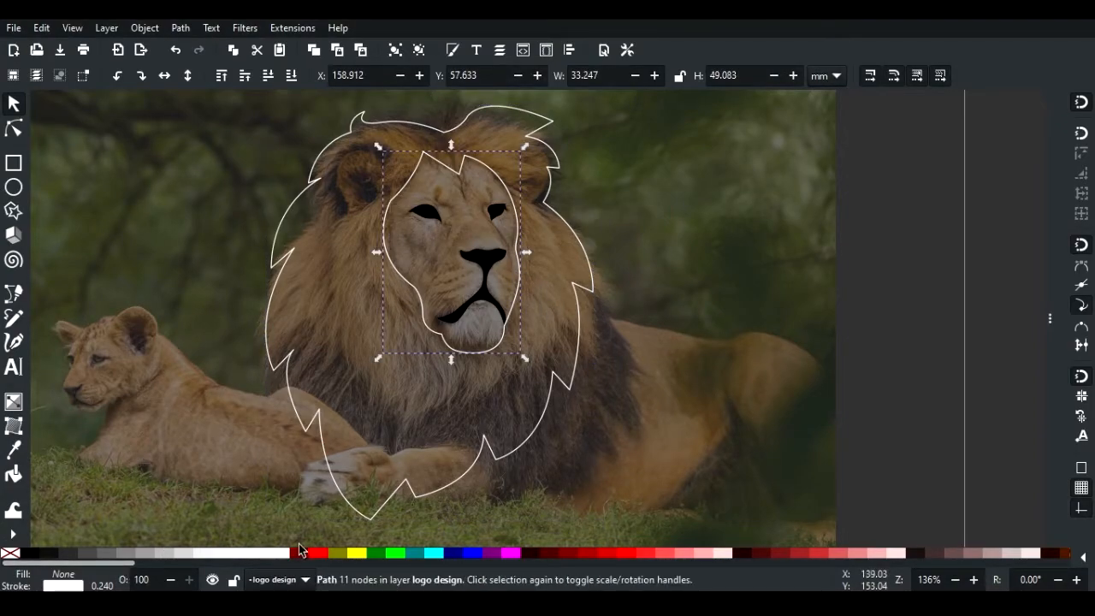
click(194, 553)
right_click(11, 554)
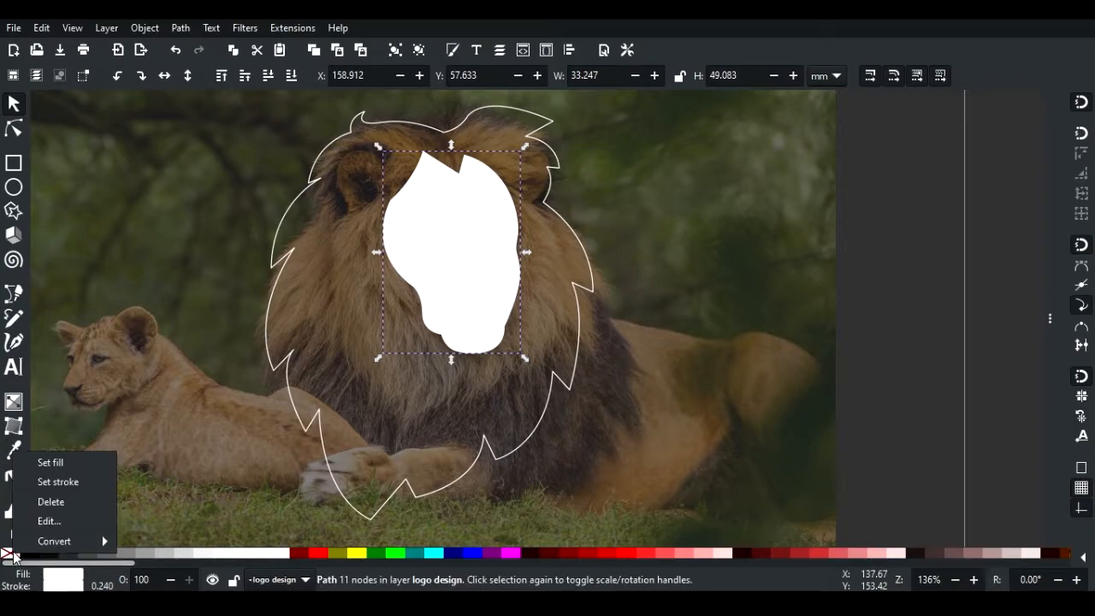
click(56, 481)
click(291, 76)
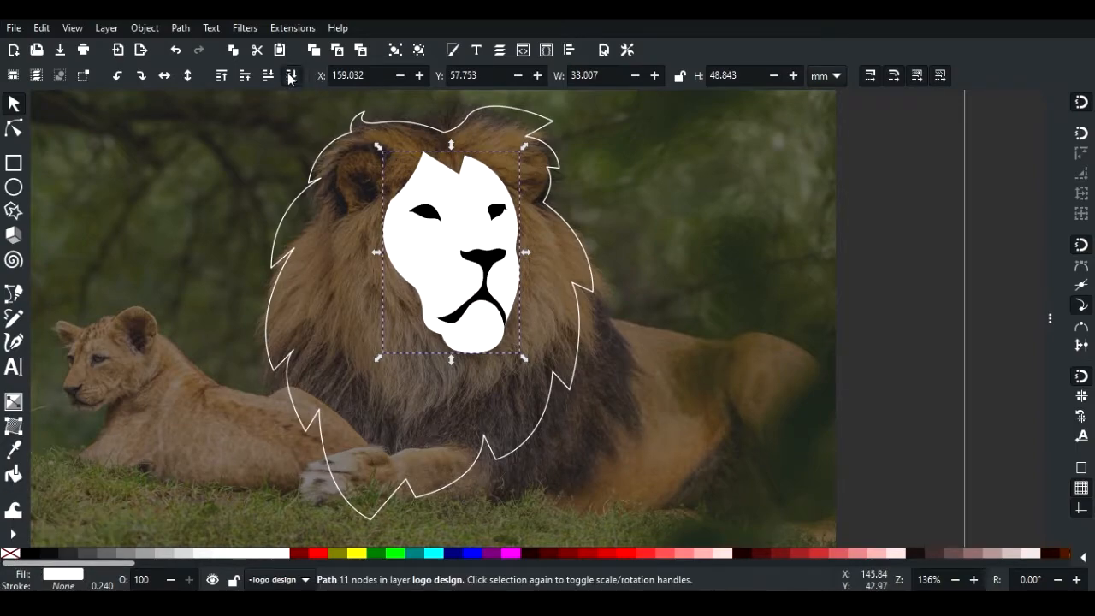
Fill the mane outline with black and no stroke, and send it behind the white face
click(578, 248)
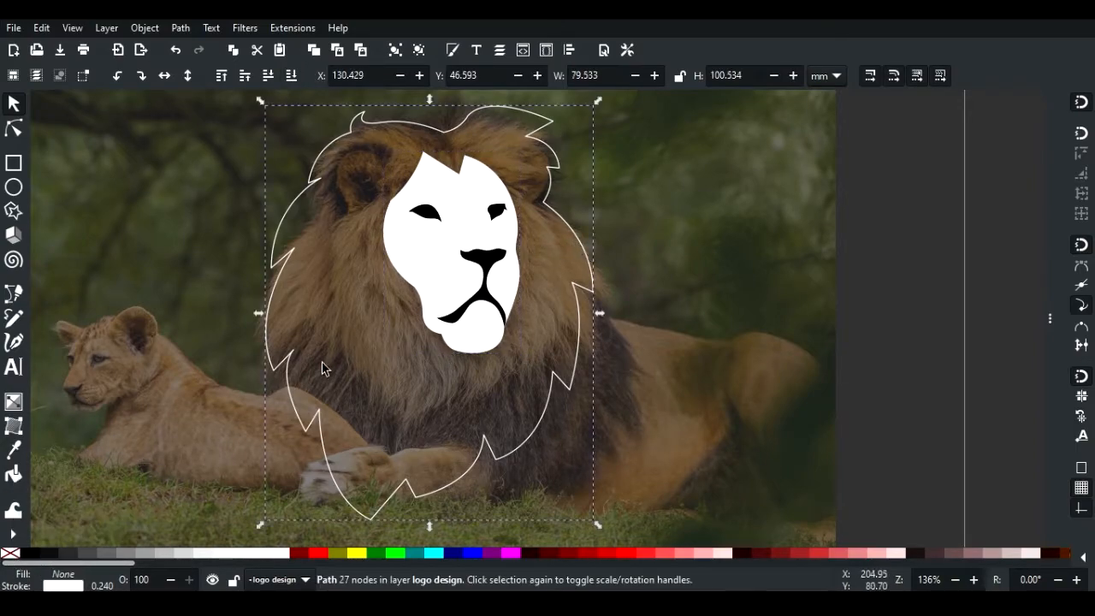
click(35, 554)
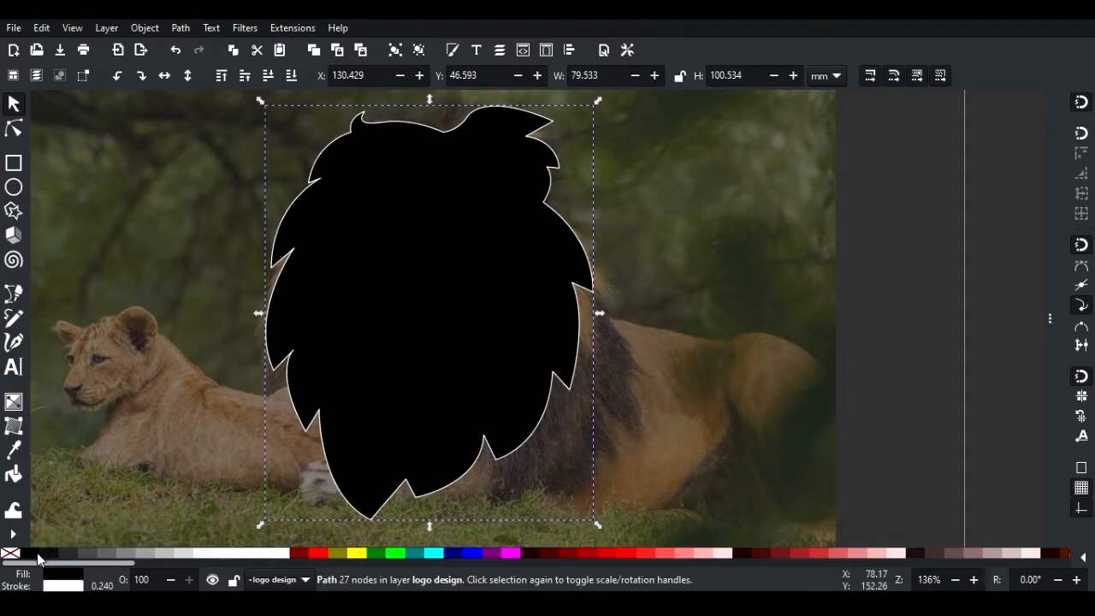
right_click(12, 555)
click(71, 484)
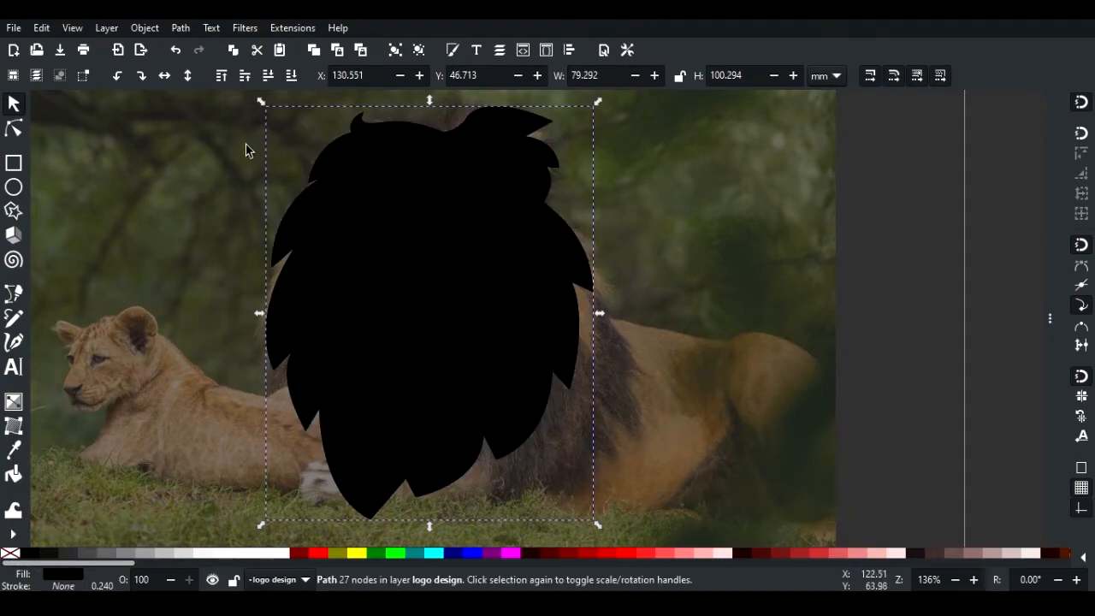
click(292, 77)
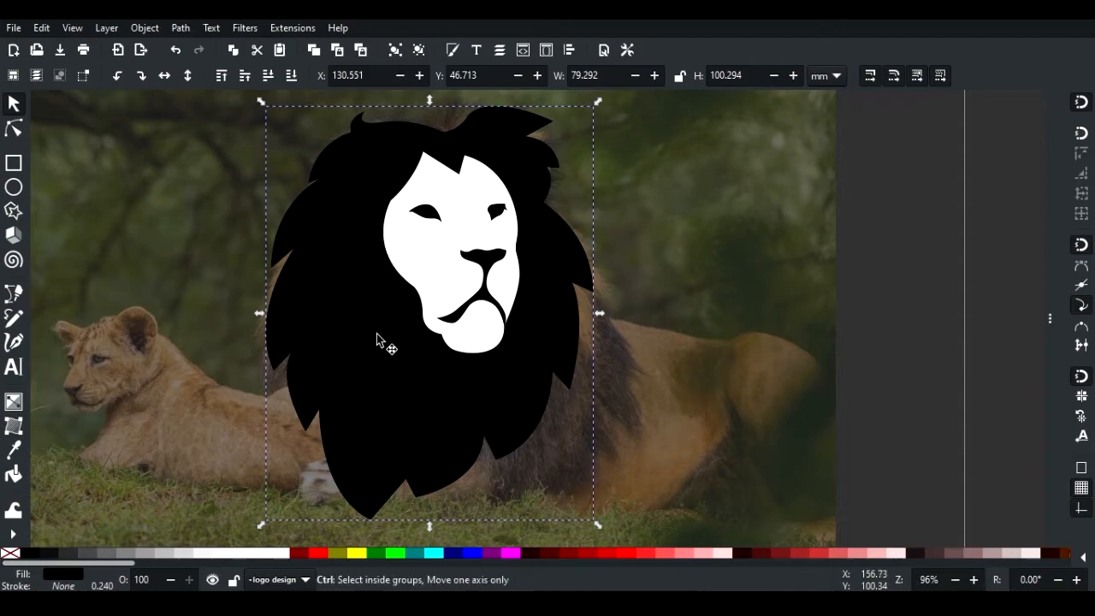
Deselect the mane and hide Layer 1 with the reference photo
scroll(379, 342, down, 1)
click(758, 262)
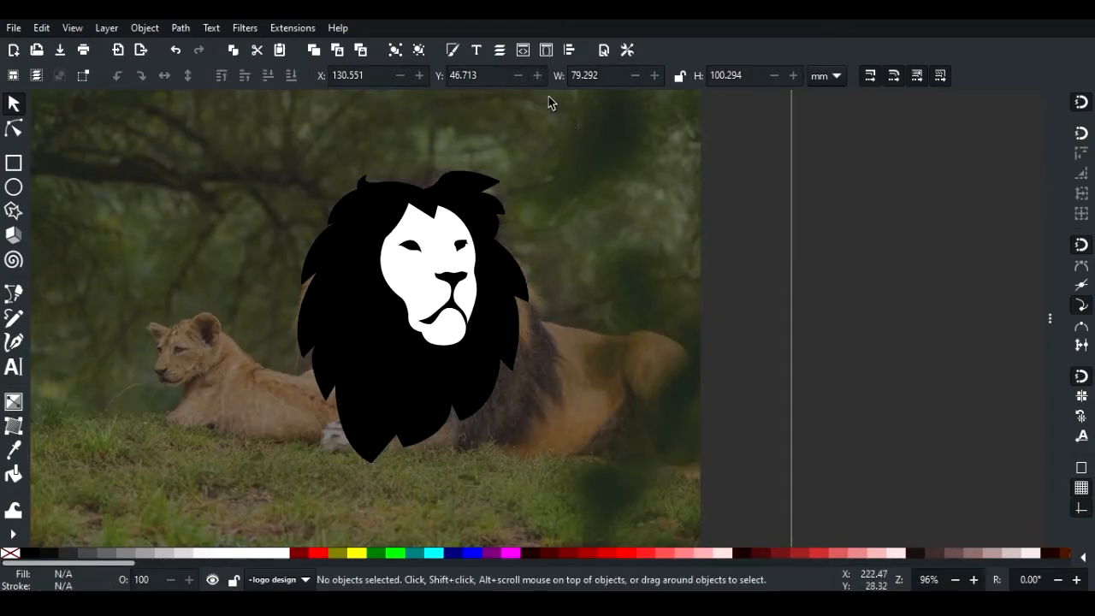
click(501, 52)
click(843, 157)
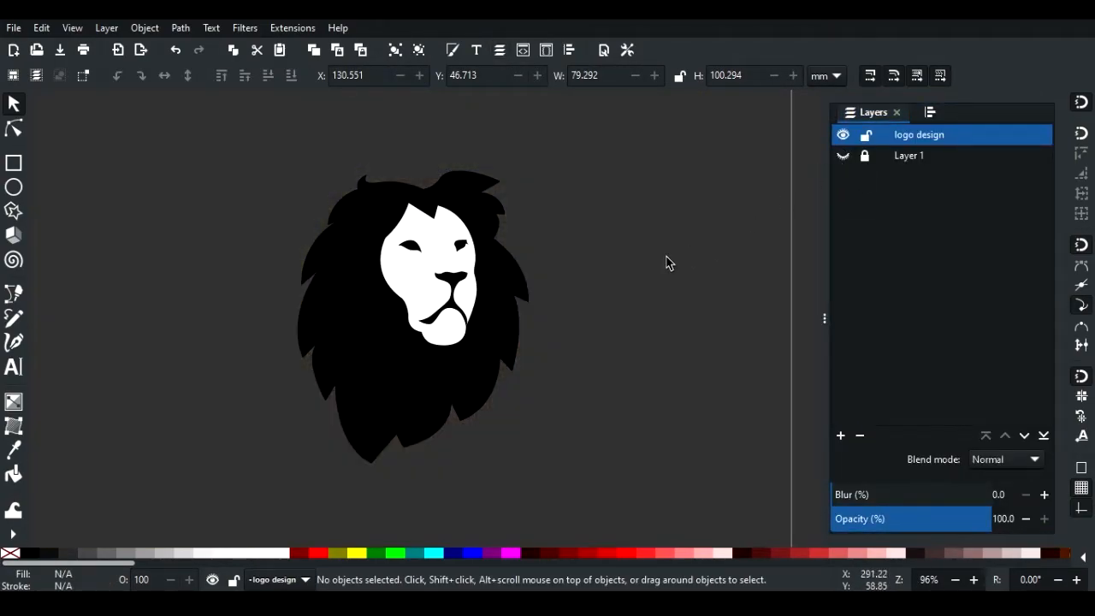
Draw a white background rectangle about 257 × 178 mm over the lion
scroll(503, 334, down, 1)
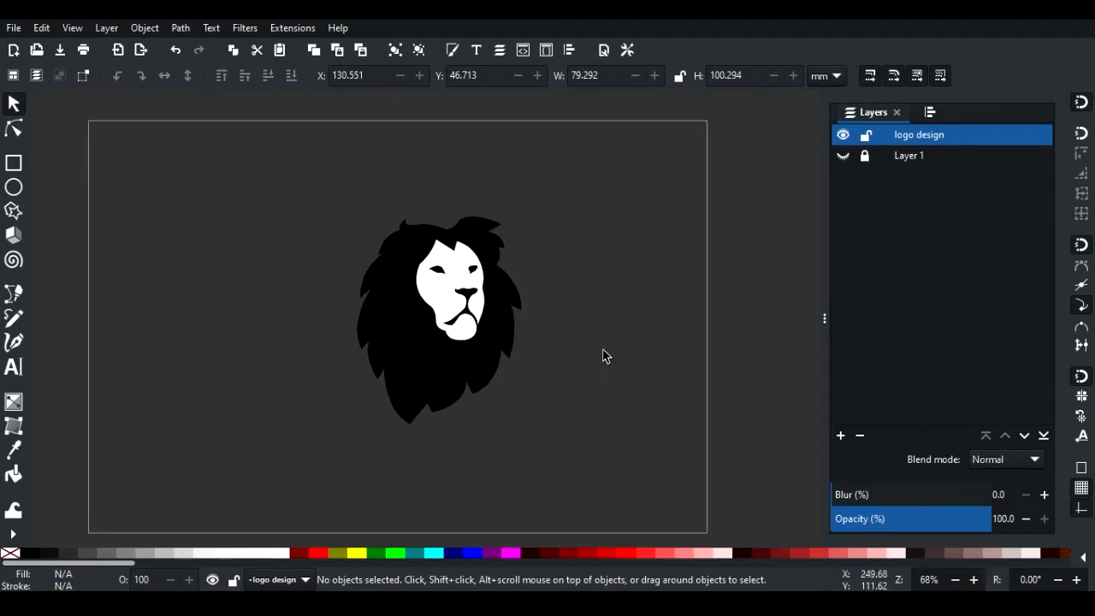
click(822, 329)
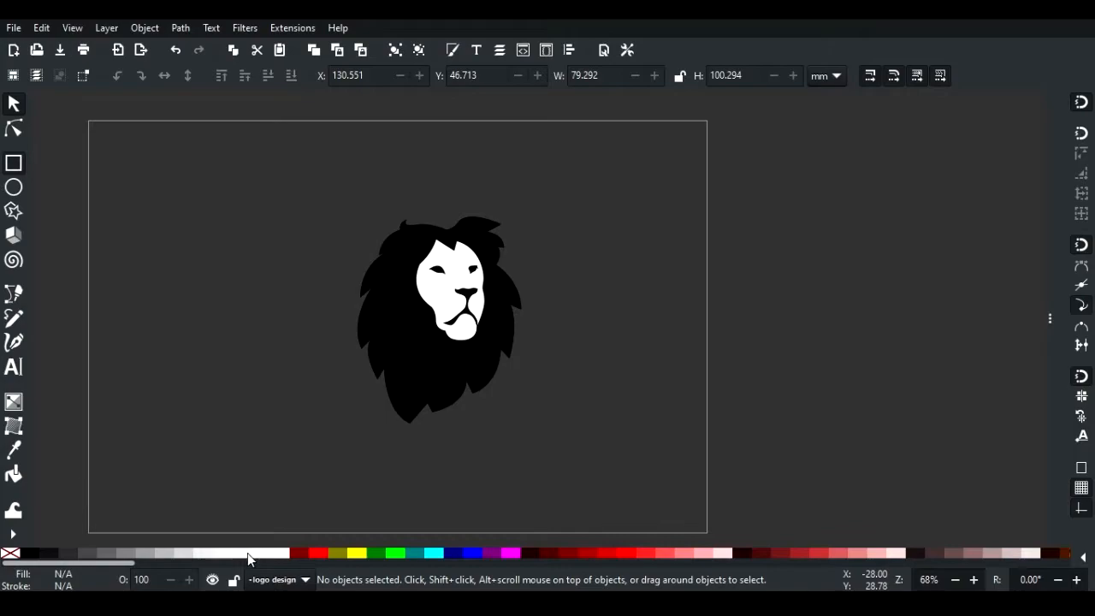
key(r)
click(285, 554)
mouse_move(133, 161)
mouse_down()
mouse_move(491, 440)
mouse_move(664, 527)
mouse_up()
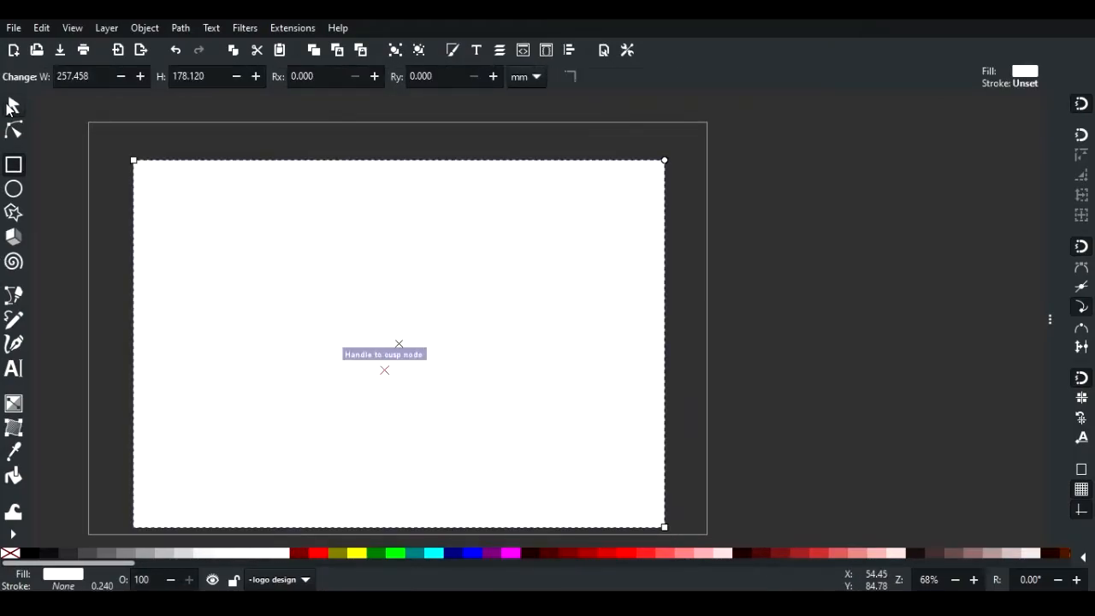
Send the white rectangle behind all lion shapes and shift it slightly on the page
key(s)
click(295, 79)
drag(587, 355, 596, 321)
key(Escape)
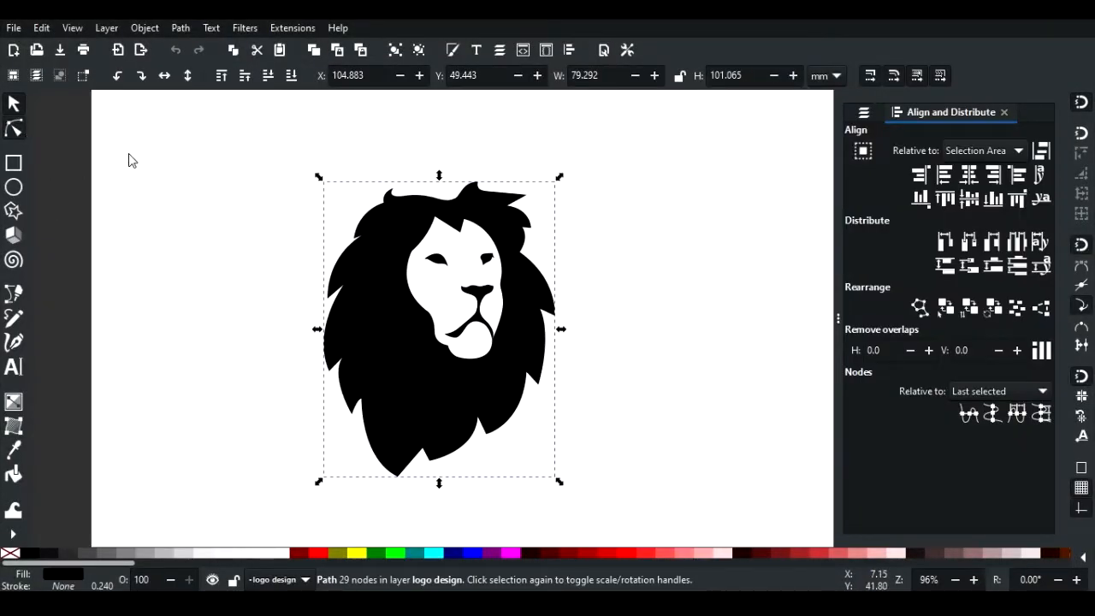
Extend the tip of the mane's upper-left tuft outward and curve its straight lower edge with an added smooth node
key(n)
scroll(367, 217, up, 3)
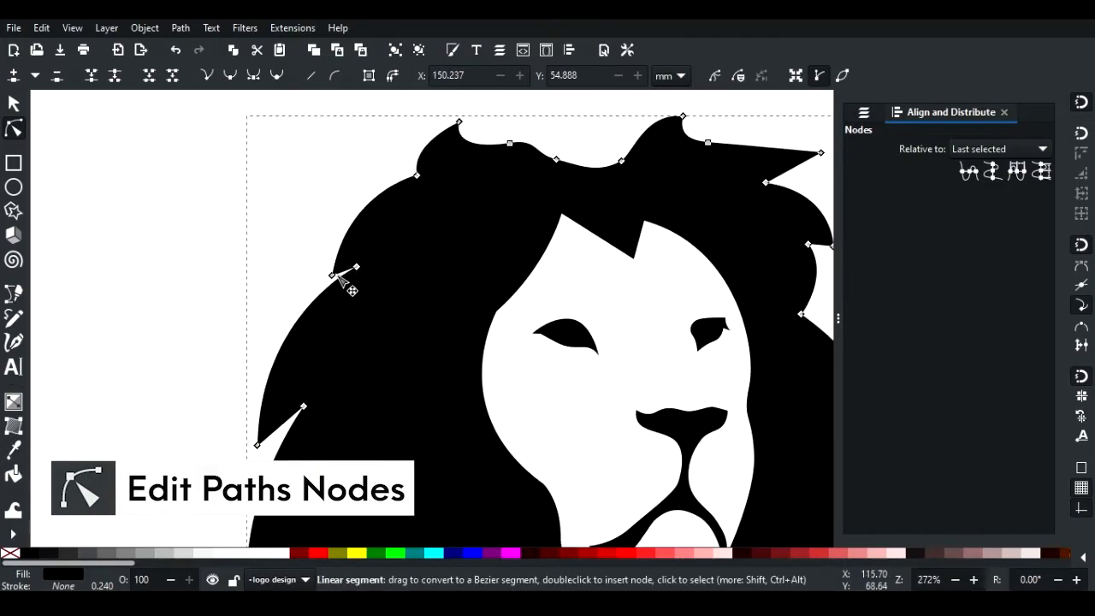
mouse_move(336, 285)
mouse_down()
mouse_move(314, 236)
mouse_move(305, 282)
mouse_move(331, 265)
mouse_up()
double_click(330, 274)
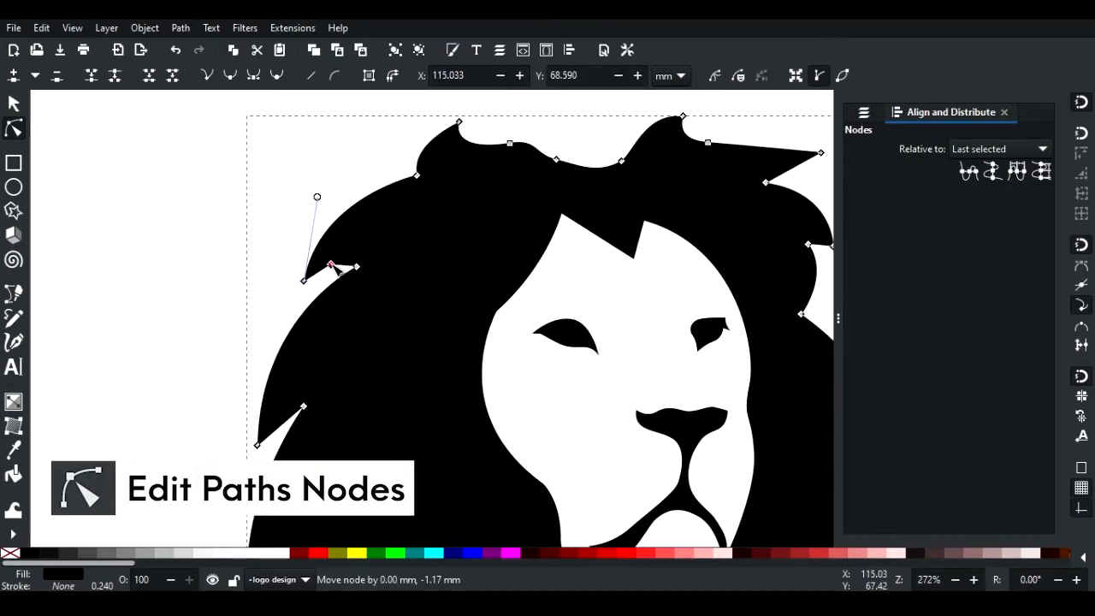
click(230, 75)
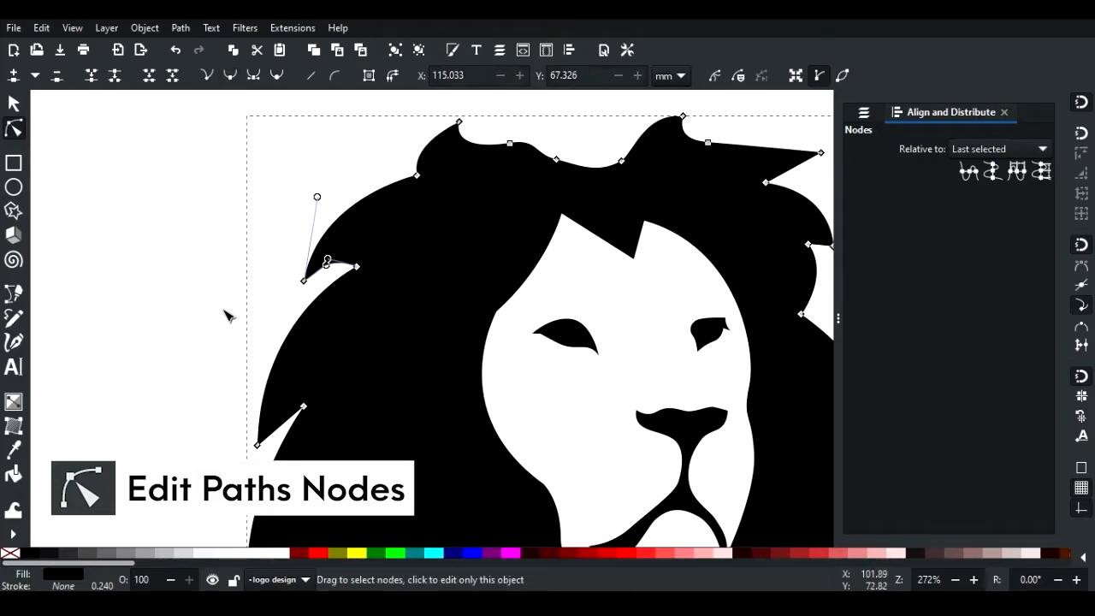
click(224, 310)
Curve the straight lower edge of the second left mane tuft using an added symmetric node, then delete that node
scroll(320, 242, down, 1)
scroll(315, 243, up, 2)
click(304, 207)
scroll(315, 202, up, 2)
double_click(324, 254)
drag(324, 255, 316, 240)
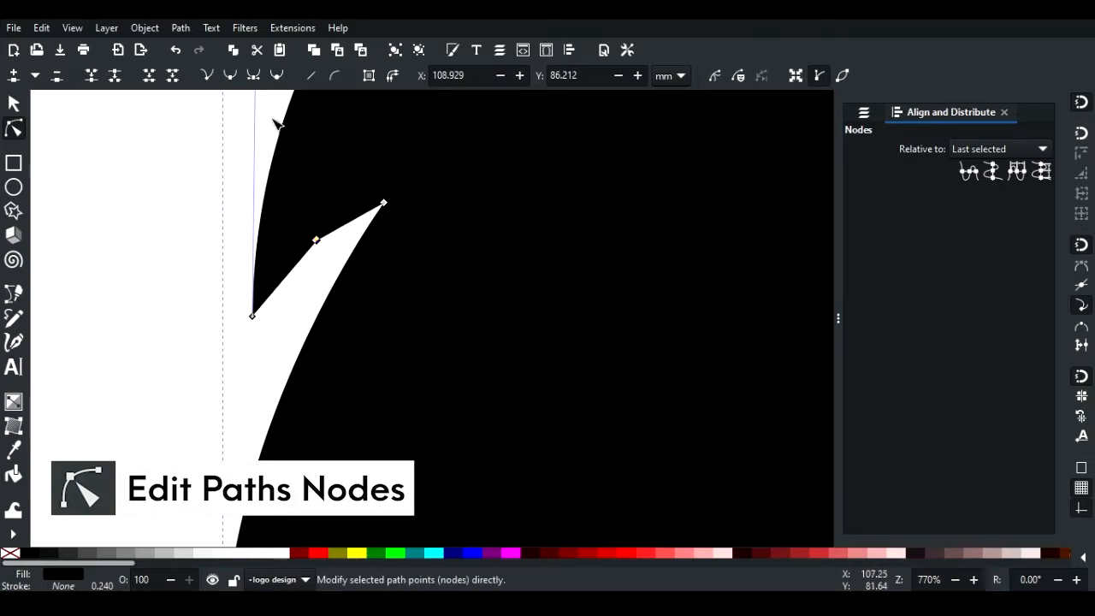
click(254, 77)
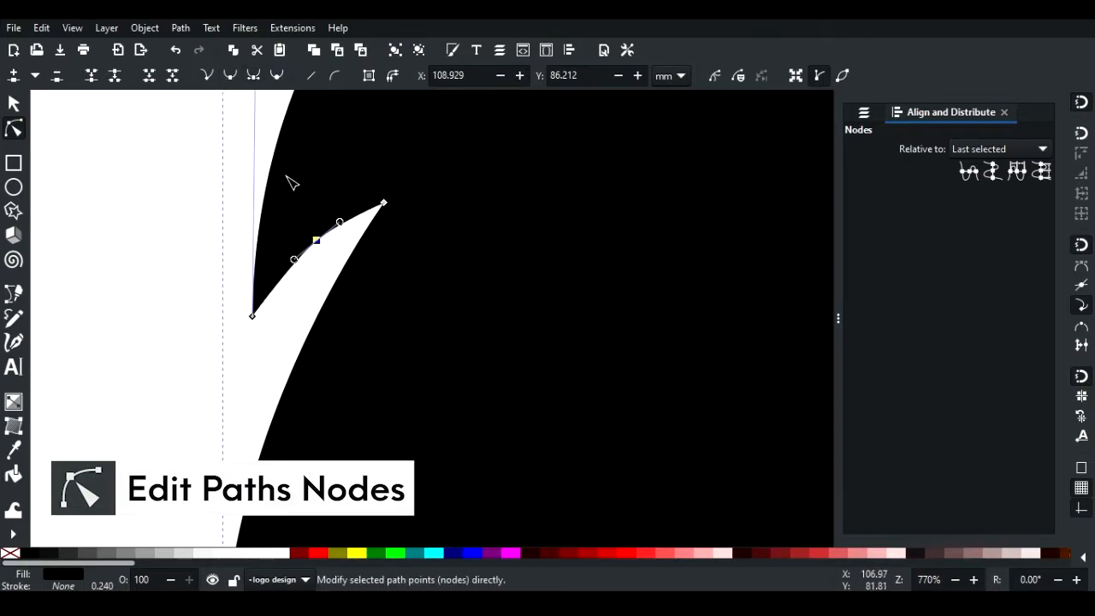
key(Delete)
Bow the straight lower edge of the third left mane tuft inward with a temporary symmetric node, then delete it
scroll(339, 218, down, 10)
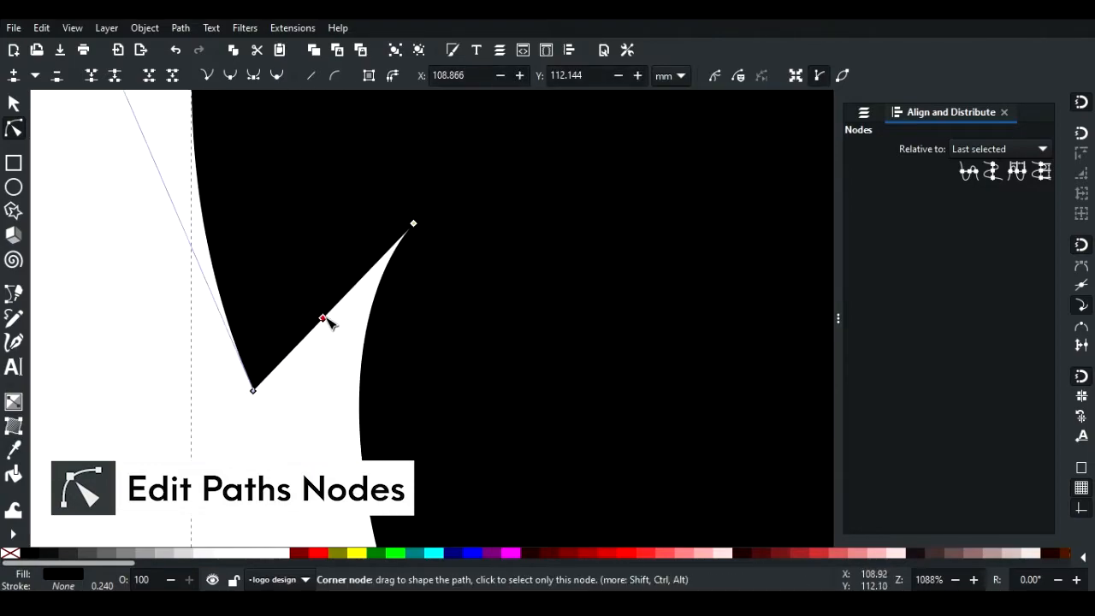
drag(325, 314, 305, 272)
click(255, 77)
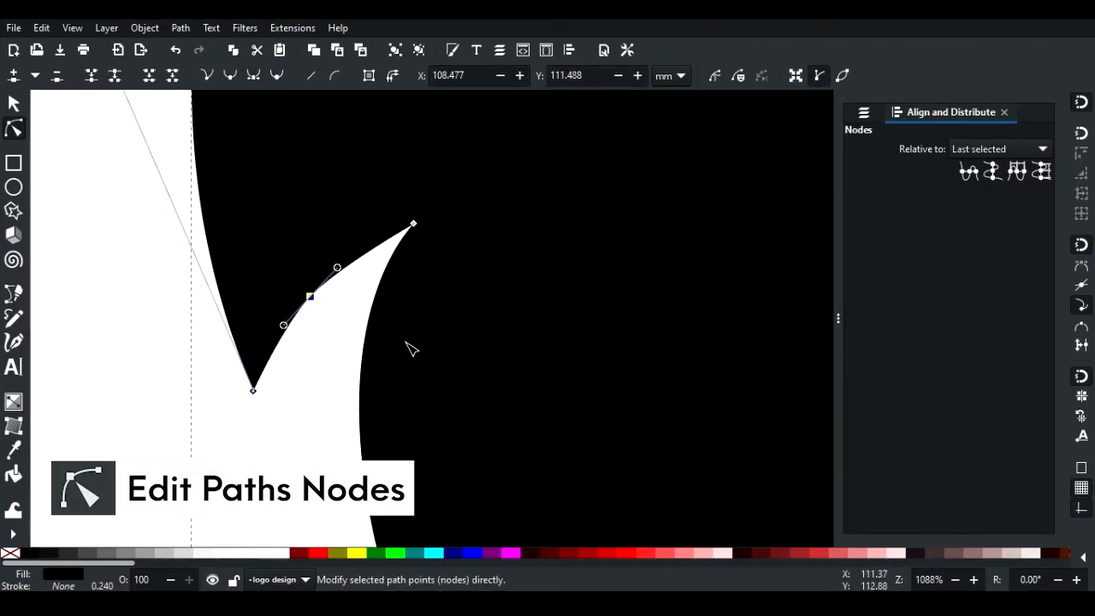
key(Delete)
Bend the straight edge of the lowest left mane tuft inward into a curve
scroll(299, 311, down, 5)
drag(432, 506, 400, 446)
scroll(396, 444, up, 1)
drag(402, 518, 391, 445)
Pull the mane's bottom tip down and right, and adjust its handles so both sides curve into a hooked point
click(383, 414)
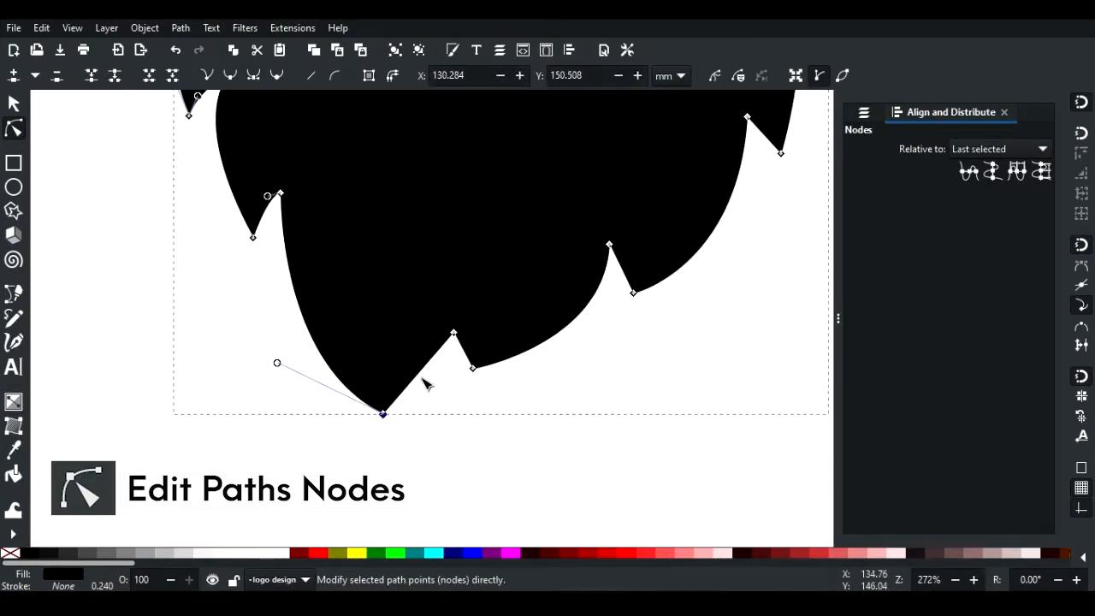
drag(420, 371, 409, 363)
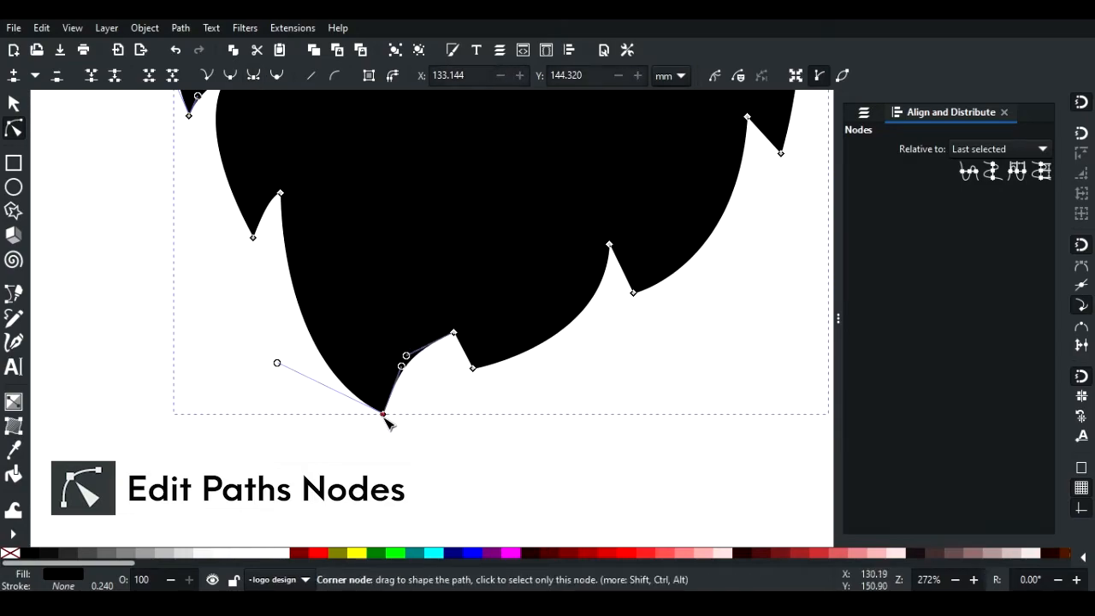
drag(384, 415, 408, 446)
drag(304, 392, 245, 346)
drag(427, 398, 389, 397)
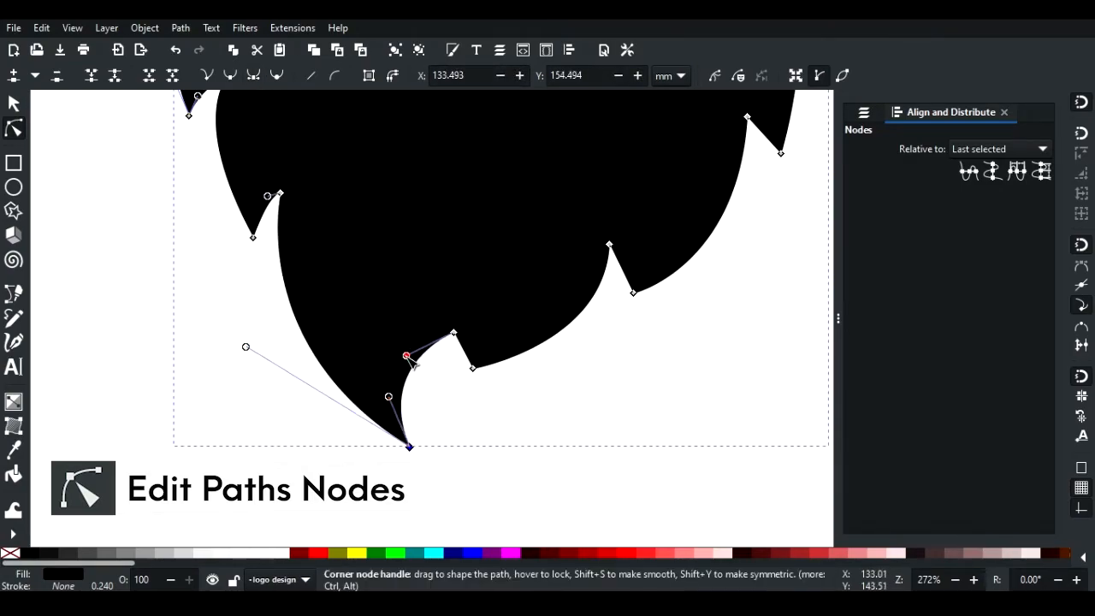
drag(407, 355, 433, 347)
drag(409, 446, 418, 446)
drag(398, 396, 441, 375)
Curve the short straight edge of the notch just right of the mane's bottom tip, deleting the temporary node
click(450, 378)
scroll(470, 342, up, 2)
click(436, 368)
double_click(436, 364)
key(Delete)
drag(446, 353, 441, 343)
click(531, 491)
Reshape the notch between the two lower-left mane tufts by repositioning its nodes
scroll(532, 494, down, 3)
click(364, 301)
drag(355, 366, 353, 389)
scroll(504, 363, down, 2)
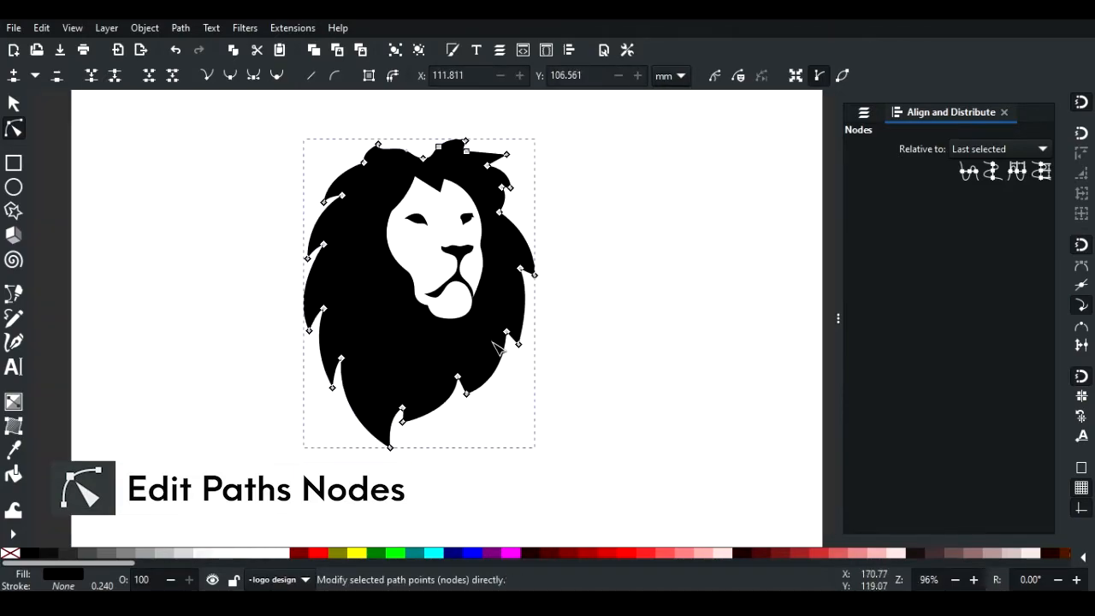
Curve the straight edge of the mane's lower-right tuft inward with a temporary node, and fine-tune the remaining curve handles
scroll(416, 479, up, 6)
double_click(415, 360)
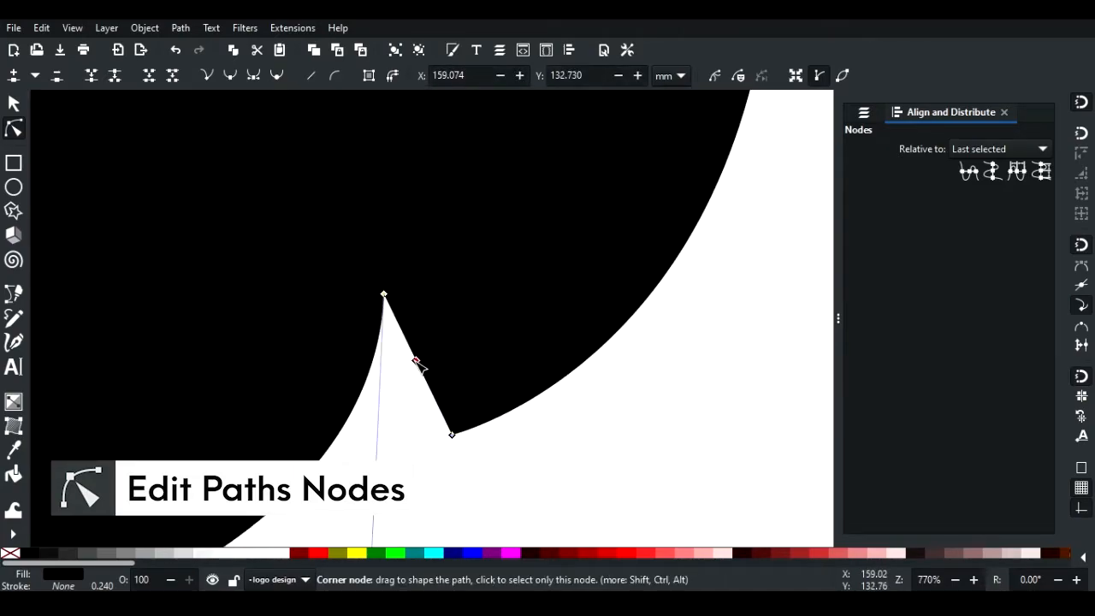
drag(415, 360, 430, 343)
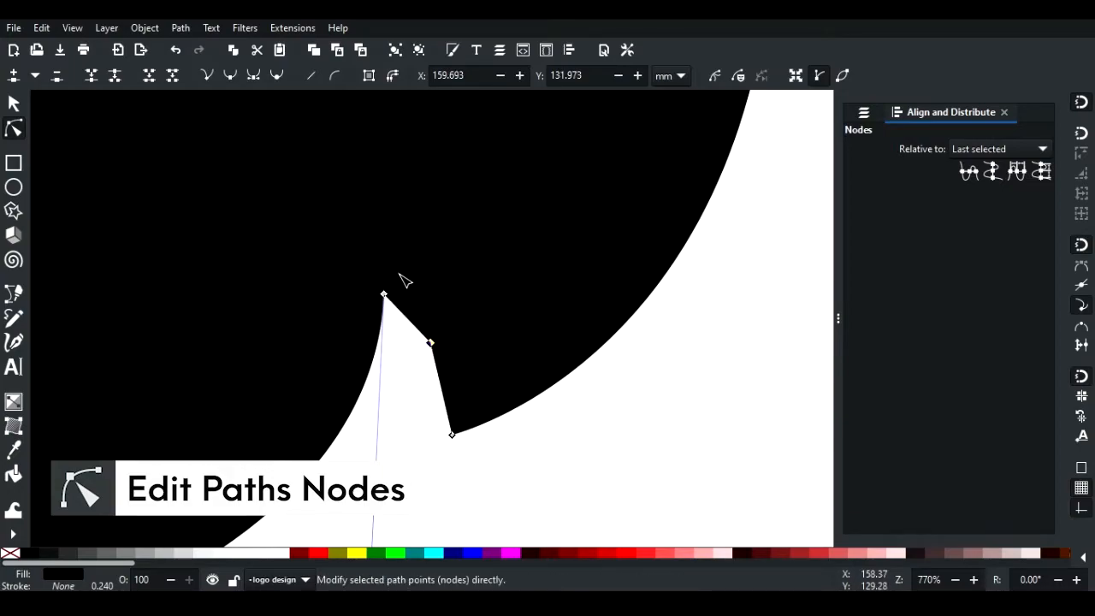
click(276, 77)
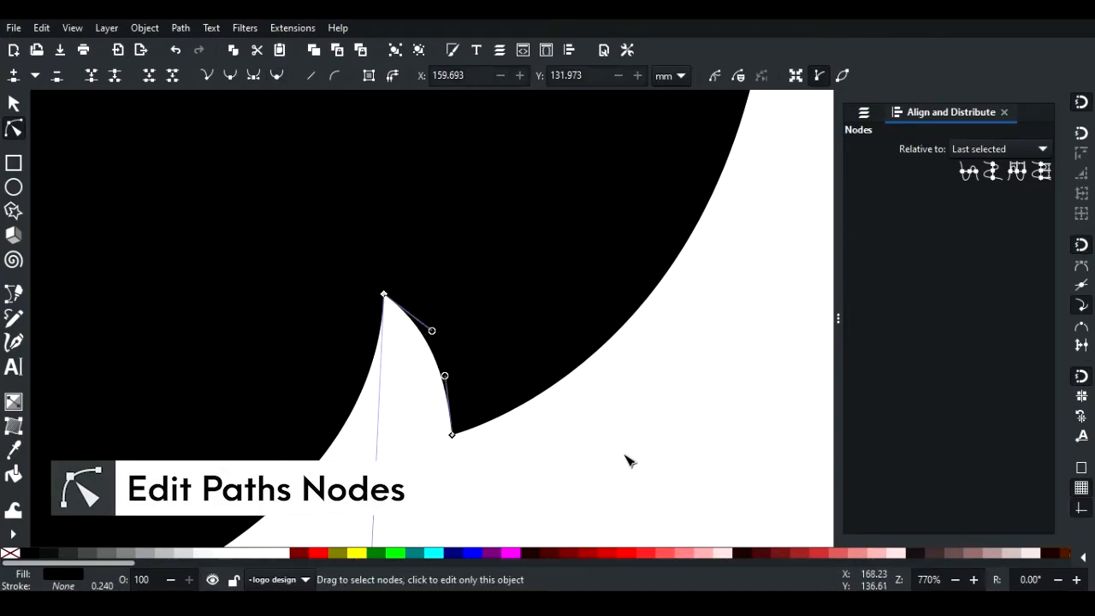
click(462, 306)
ctrl+click(430, 342)
click(231, 75)
key(Delete)
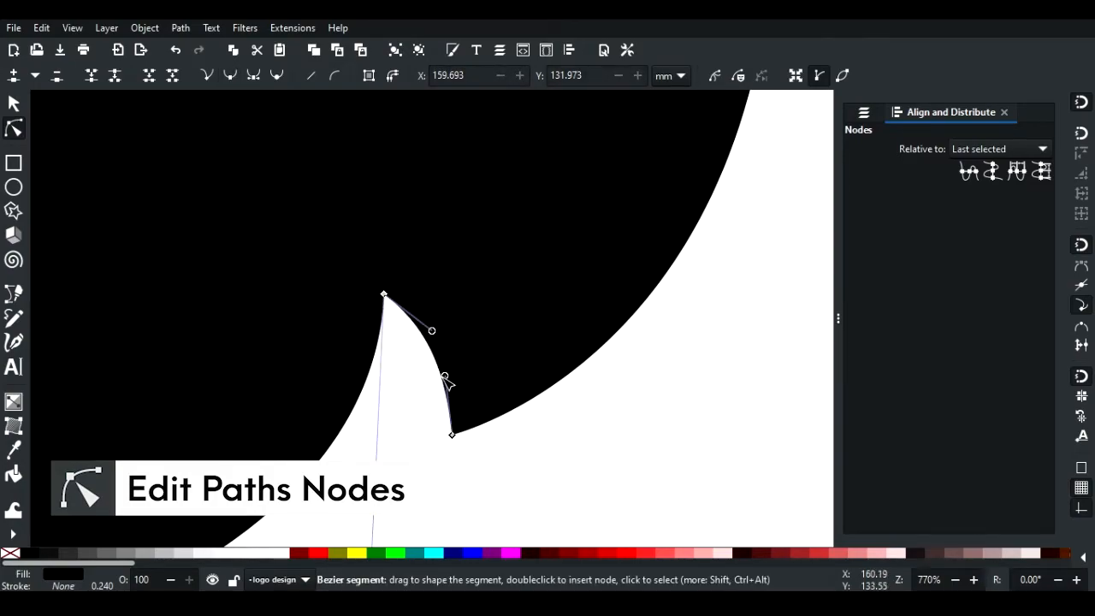
drag(432, 330, 402, 302)
drag(447, 382, 451, 386)
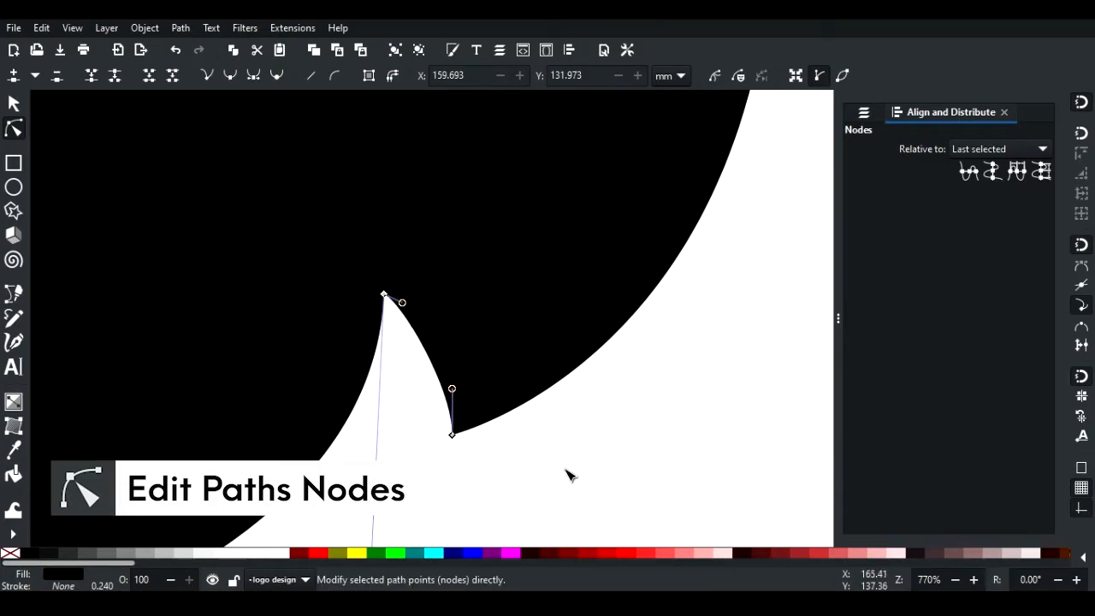
Move the tips of the three lower tufts on the mane's left side slightly outward and finish node editing
ctrl+scroll(464, 411, down, 5)
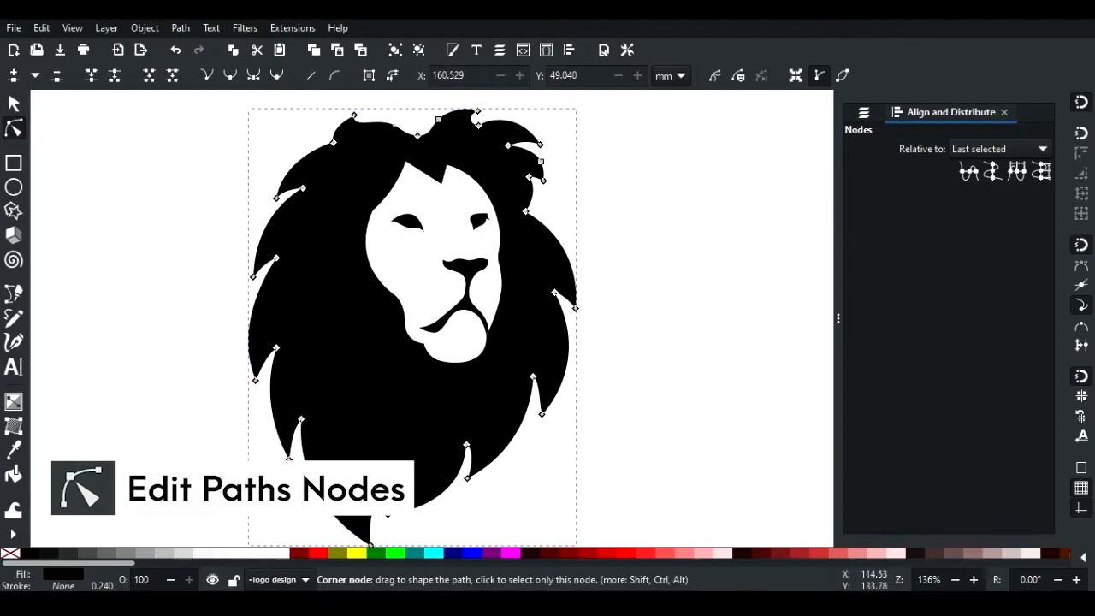
drag(288, 459, 280, 469)
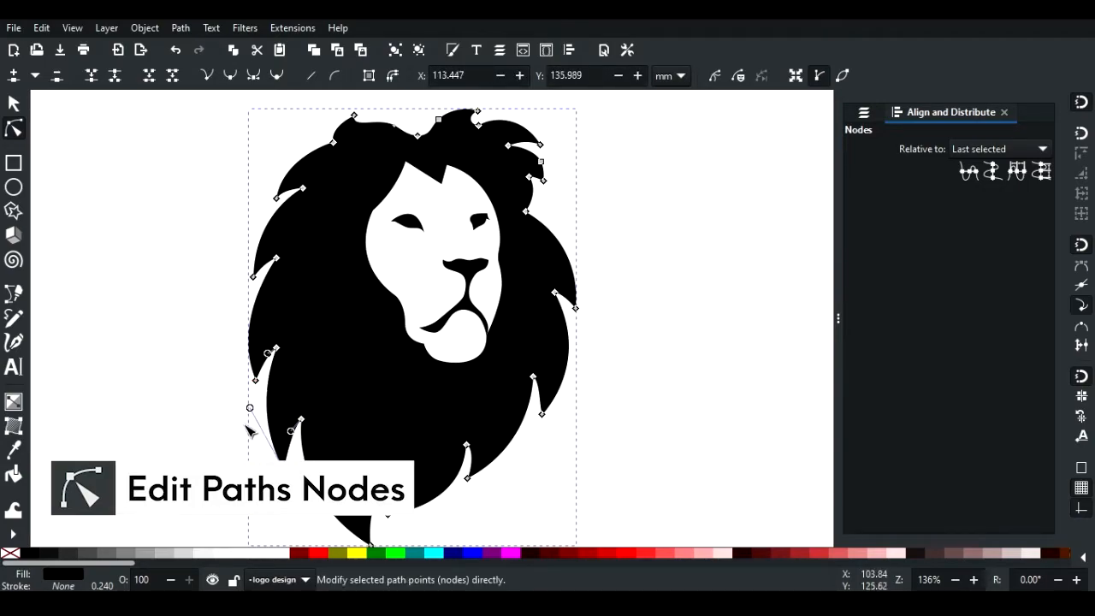
drag(250, 408, 249, 386)
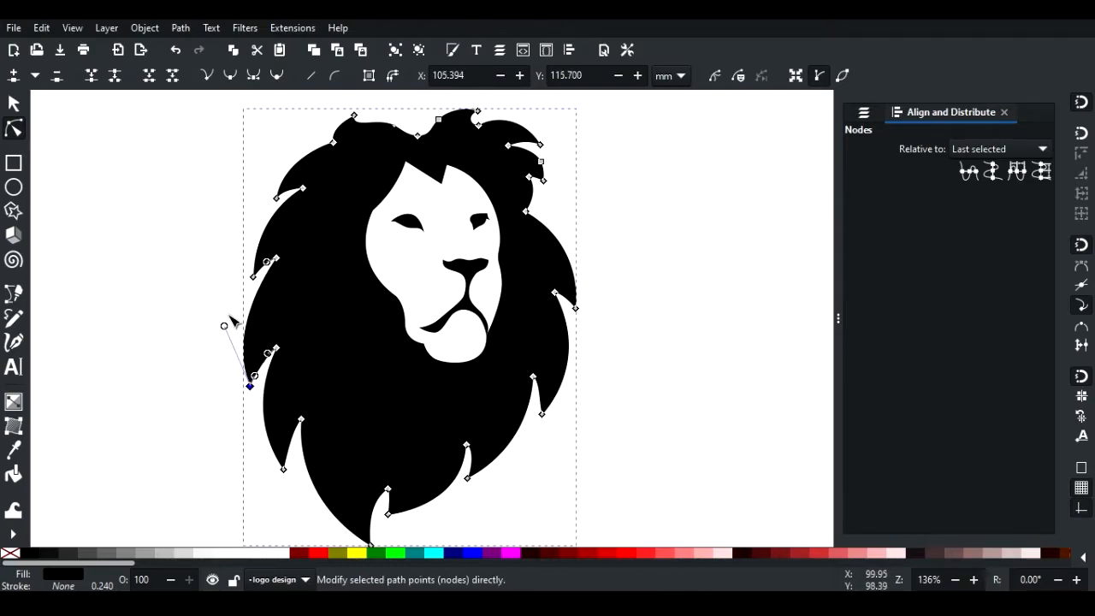
drag(252, 278, 249, 274)
click(13, 104)
scroll(401, 341, down, 1)
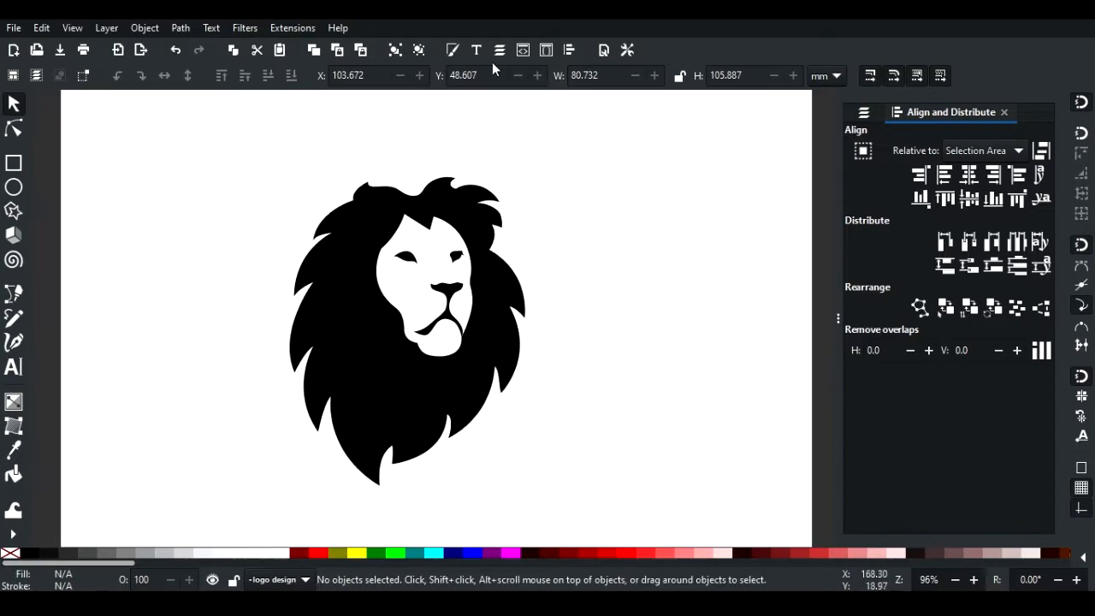
Unlock the background rectangle and fill it with dark gray
click(501, 50)
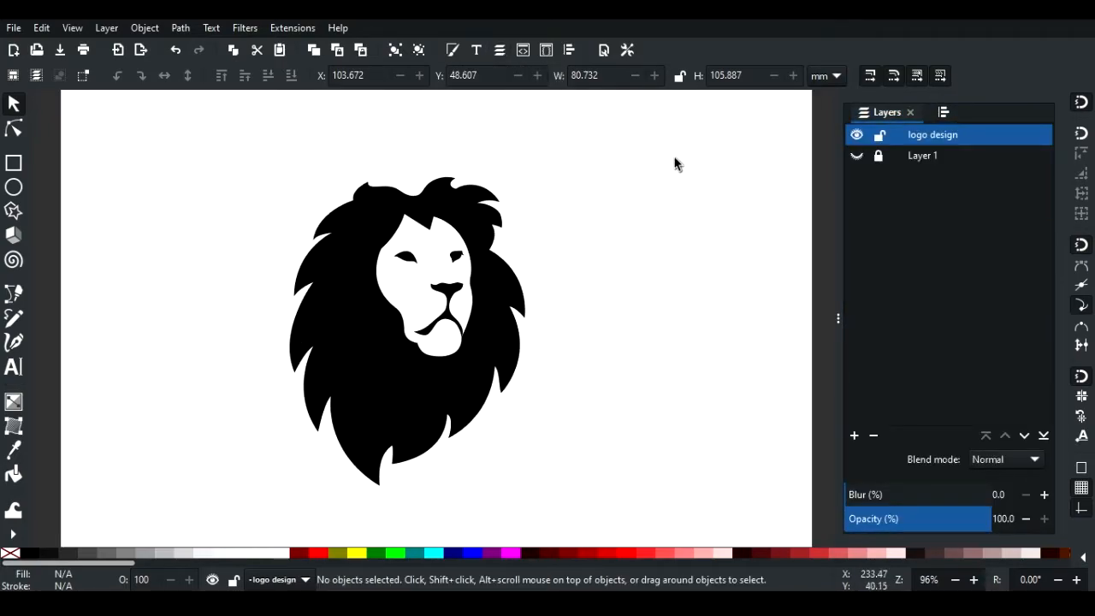
right_click(616, 272)
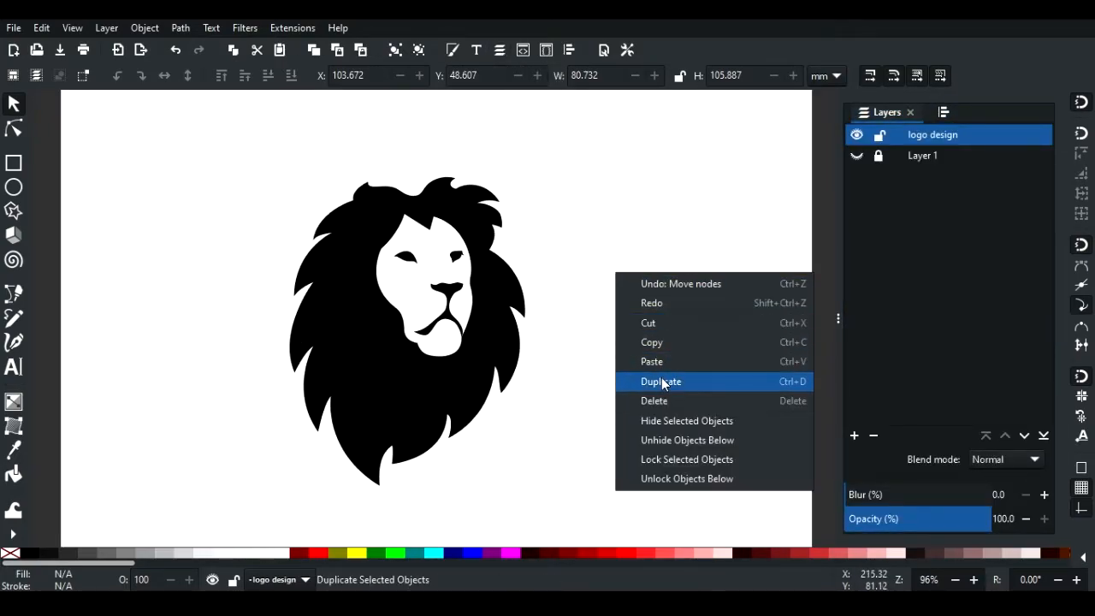
click(657, 480)
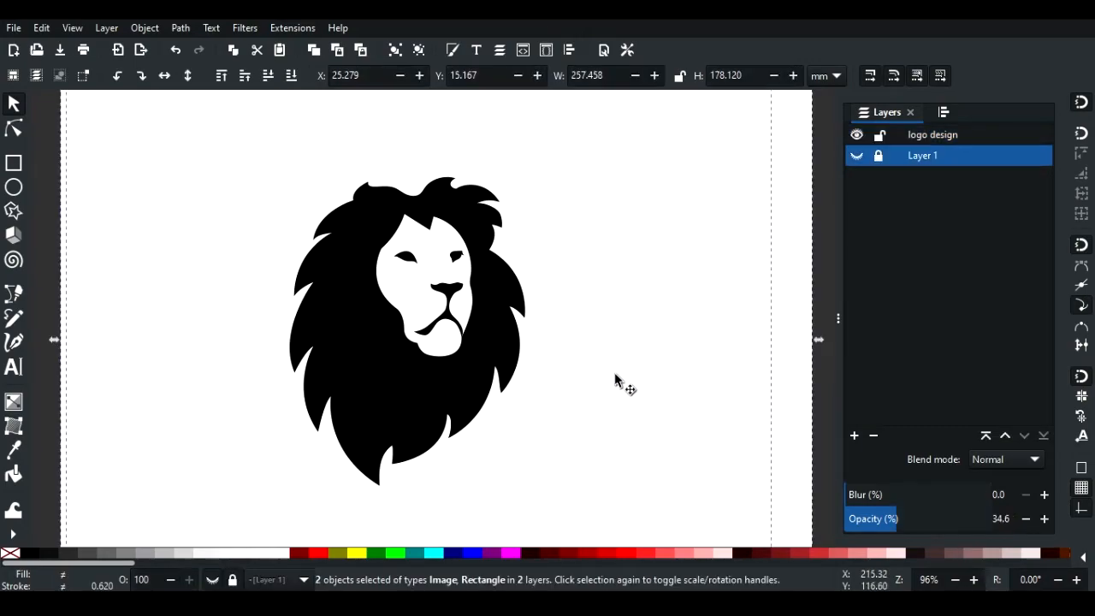
scroll(533, 414, down, 2)
scroll(560, 416, up, 1)
click(721, 374)
click(645, 368)
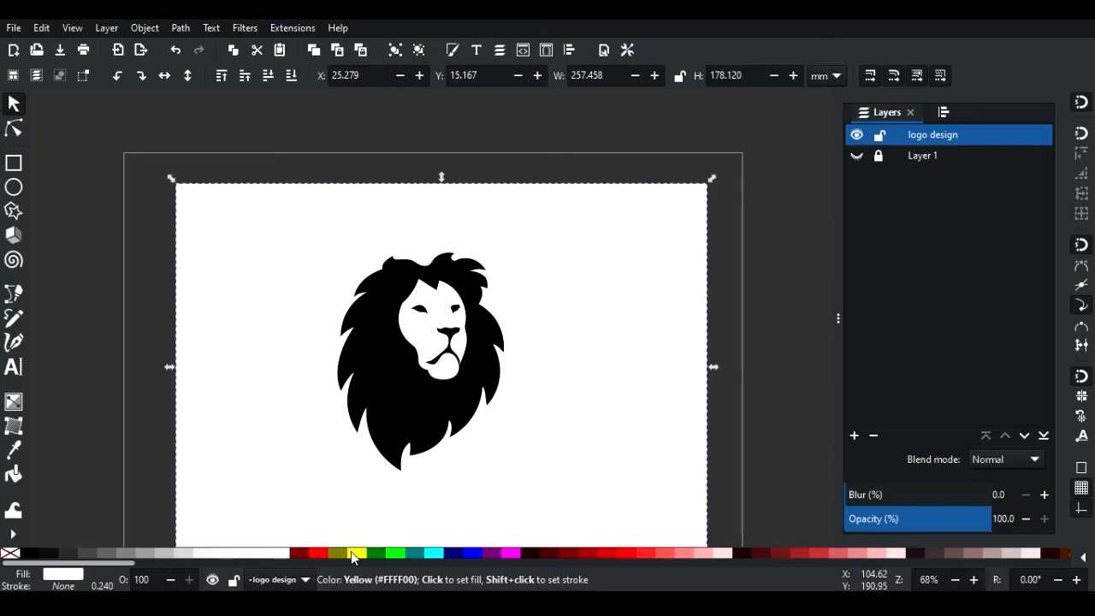
click(93, 556)
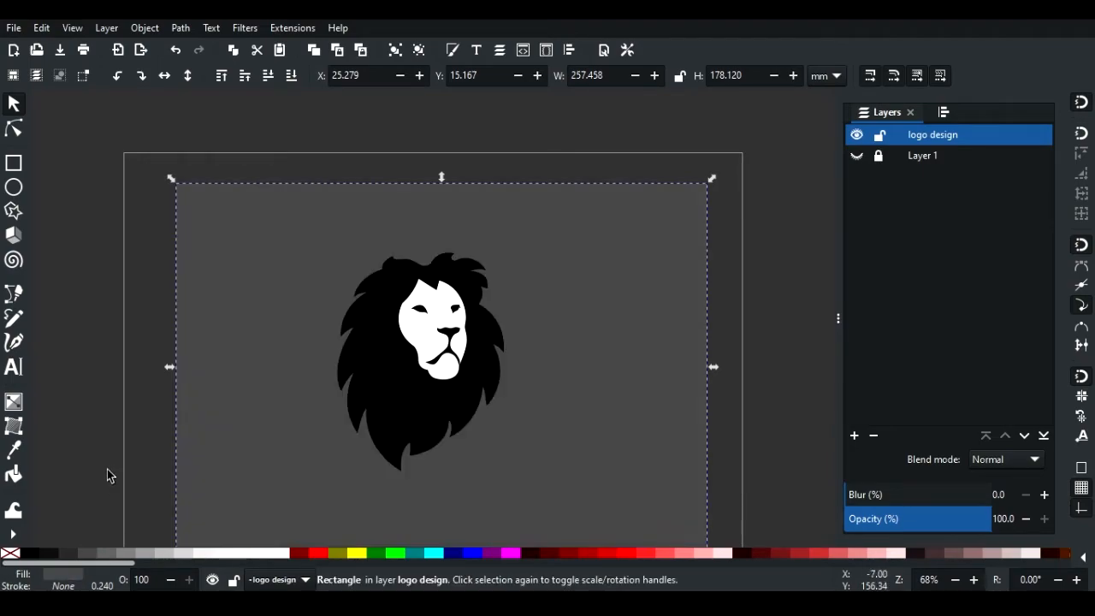
click(169, 370)
Subtract the white face from the black mane with the Difference operation, then deselect the result
scroll(420, 344, up, 2)
click(379, 325)
shift+click(341, 328)
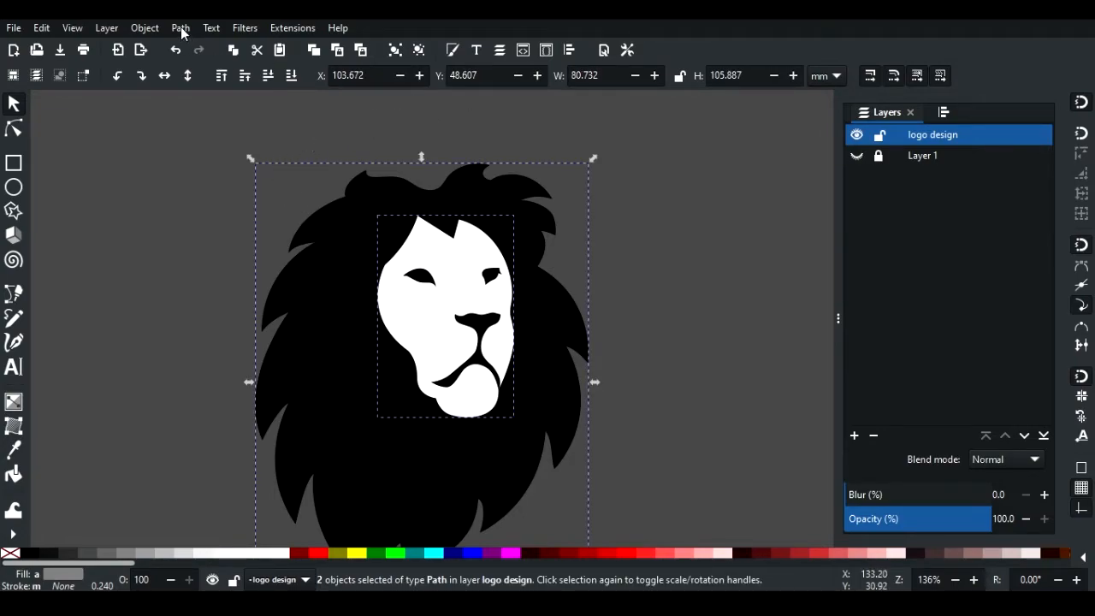
click(181, 29)
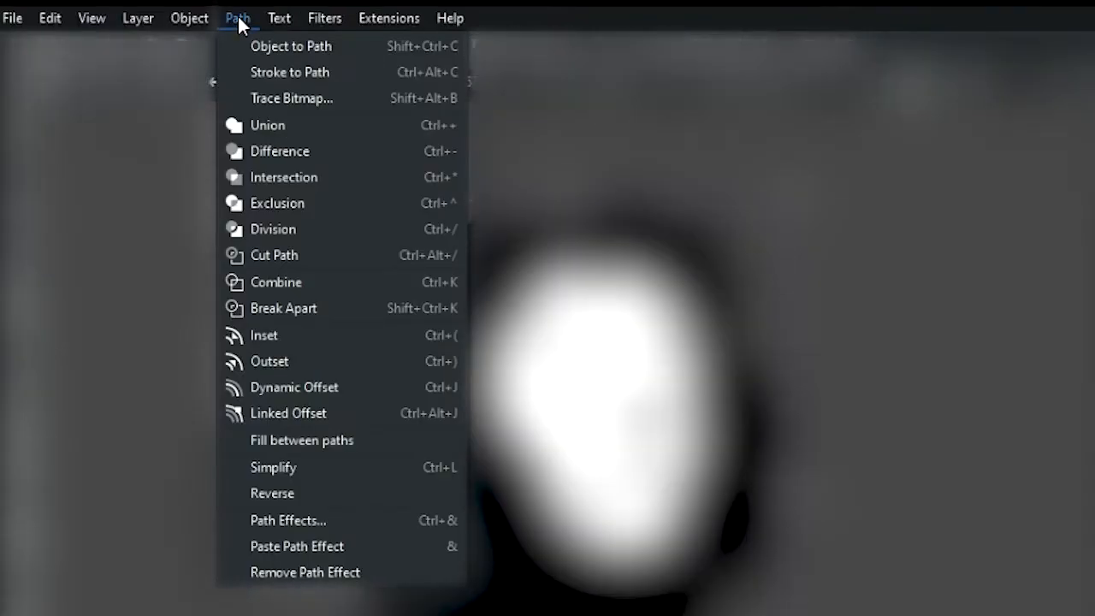
click(274, 152)
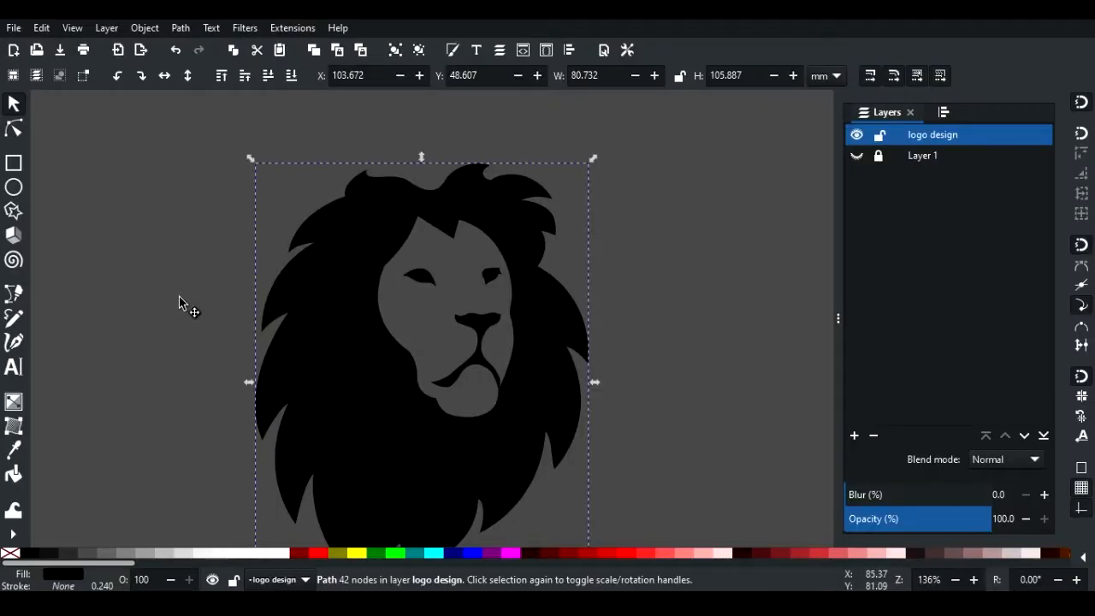
click(179, 296)
scroll(339, 275, down, 2)
key(Escape)
Fill the background rectangle with white and lock it
click(533, 319)
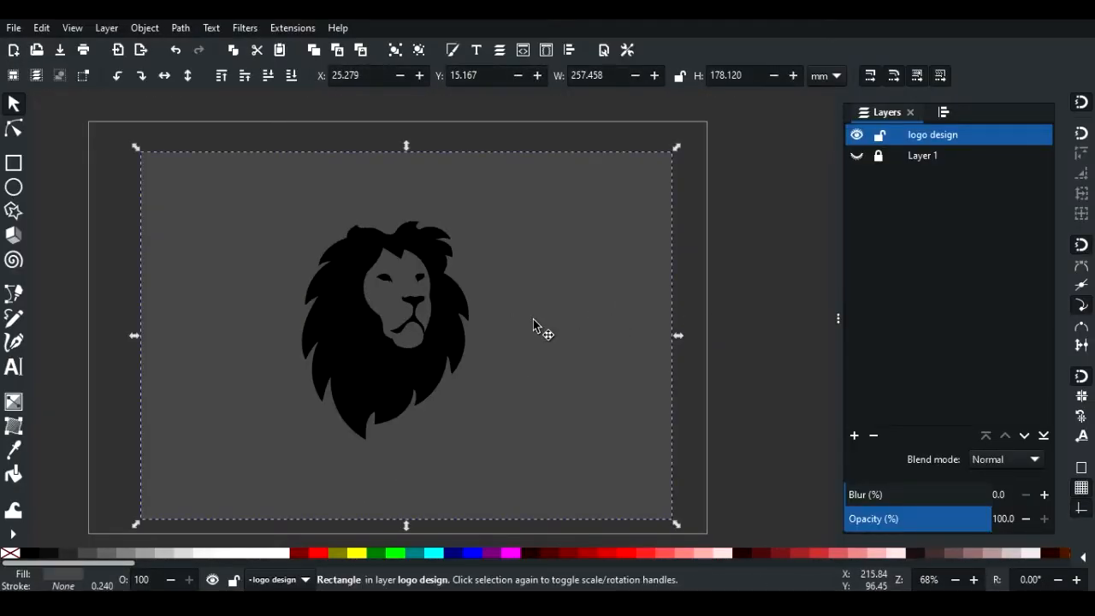
click(284, 557)
right_click(545, 390)
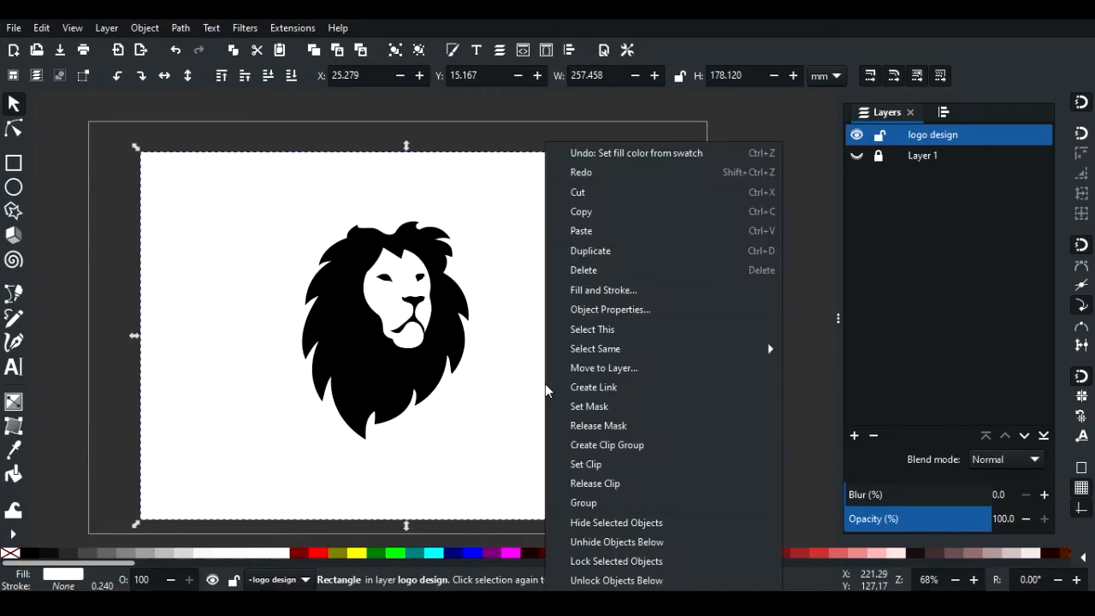
click(593, 562)
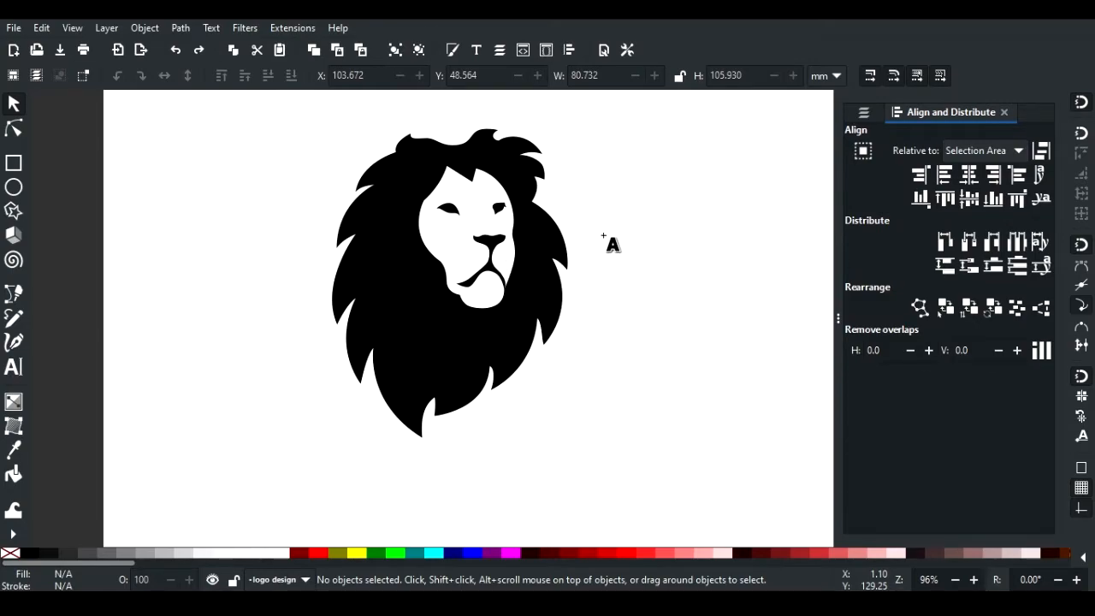
Add the text THE KING on two lines beside the lion head
key(t)
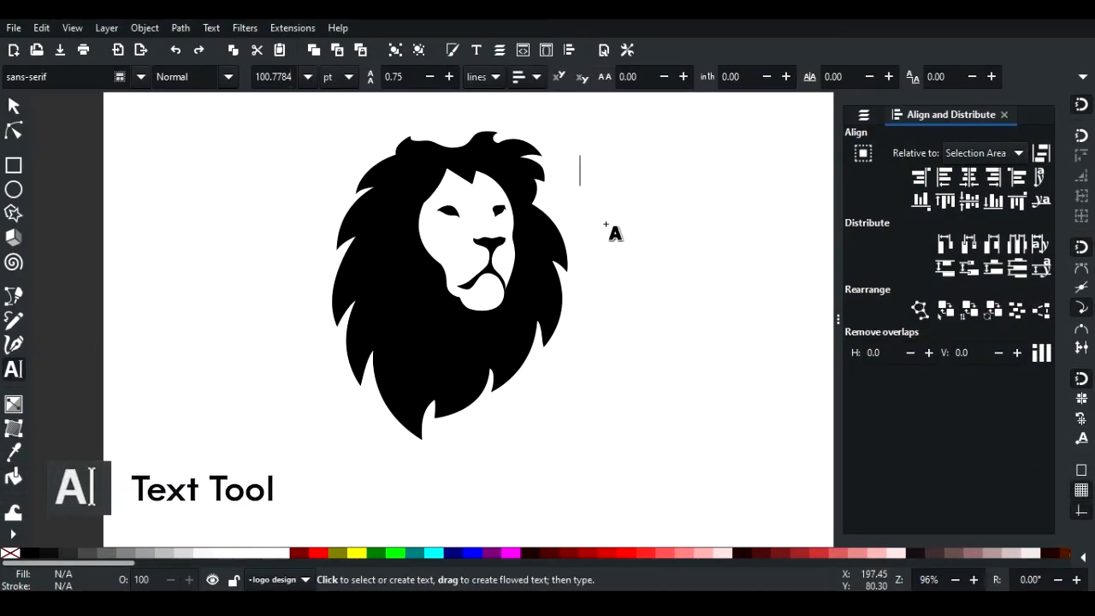
click(606, 225)
text(THE)
key(Return)
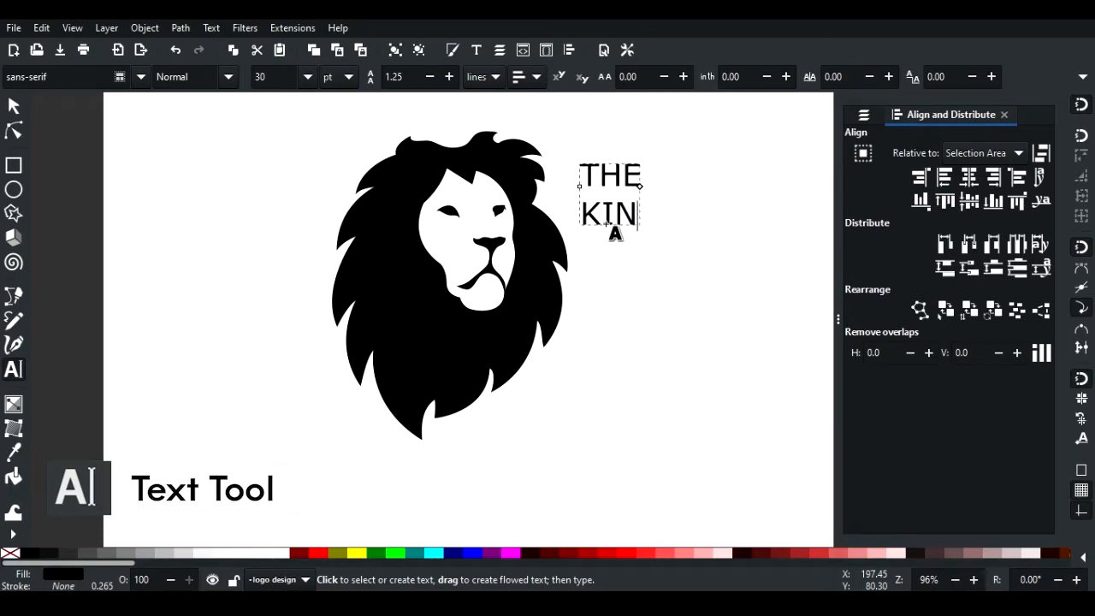
Change the font of the whole THE KING text to Arca Majora 3
key(ctrl+a)
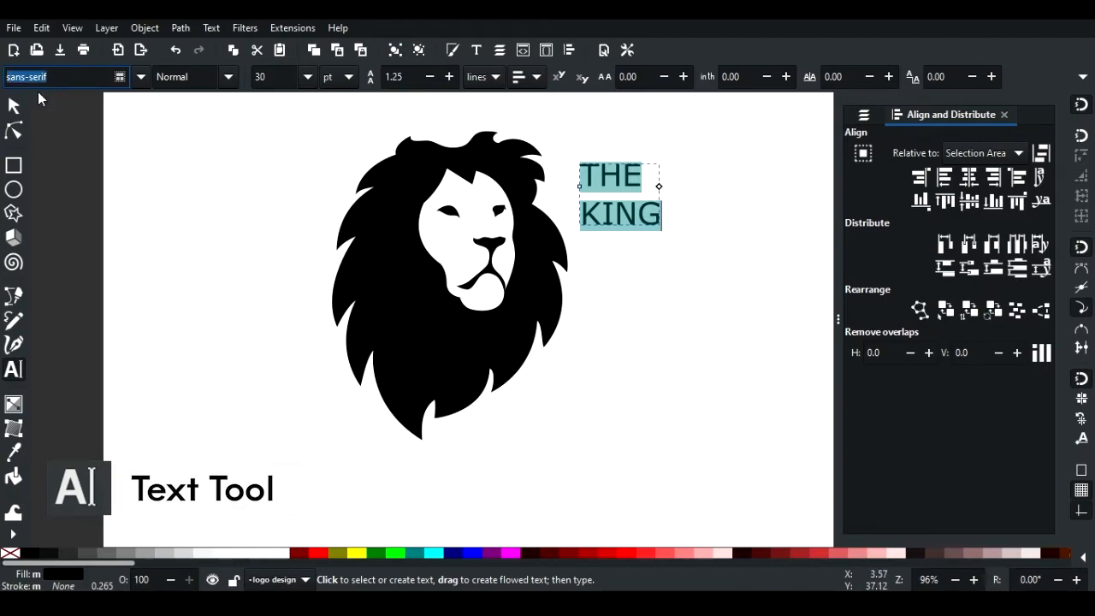
text(ar)
click(24, 96)
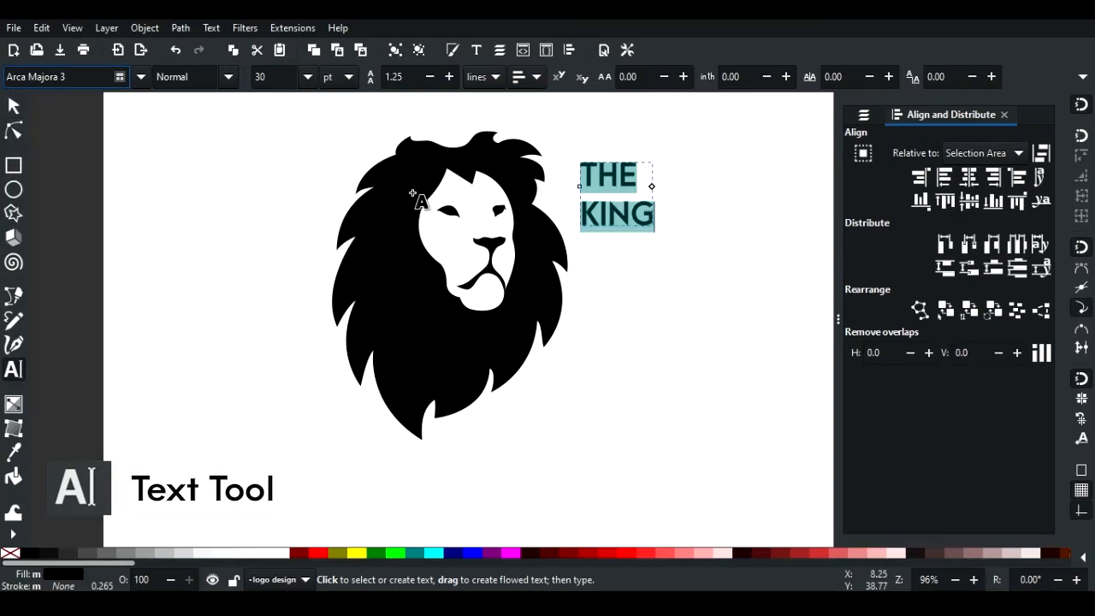
click(631, 213)
Move the lion head about 42 mm to the left, away from the text, and merge its paths with Union
click(14, 108)
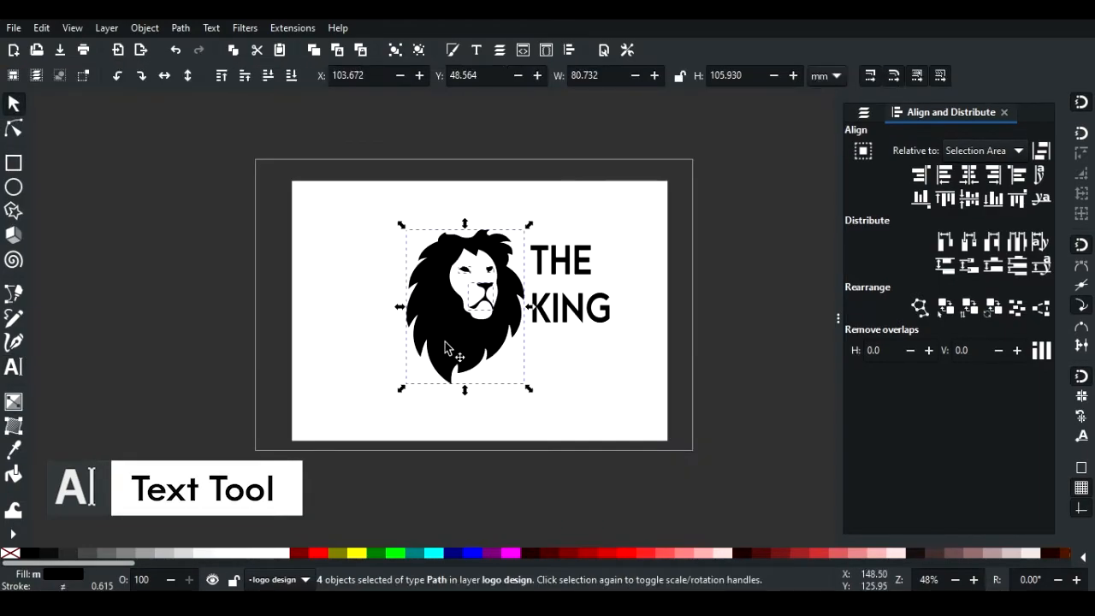
drag(444, 346, 382, 347)
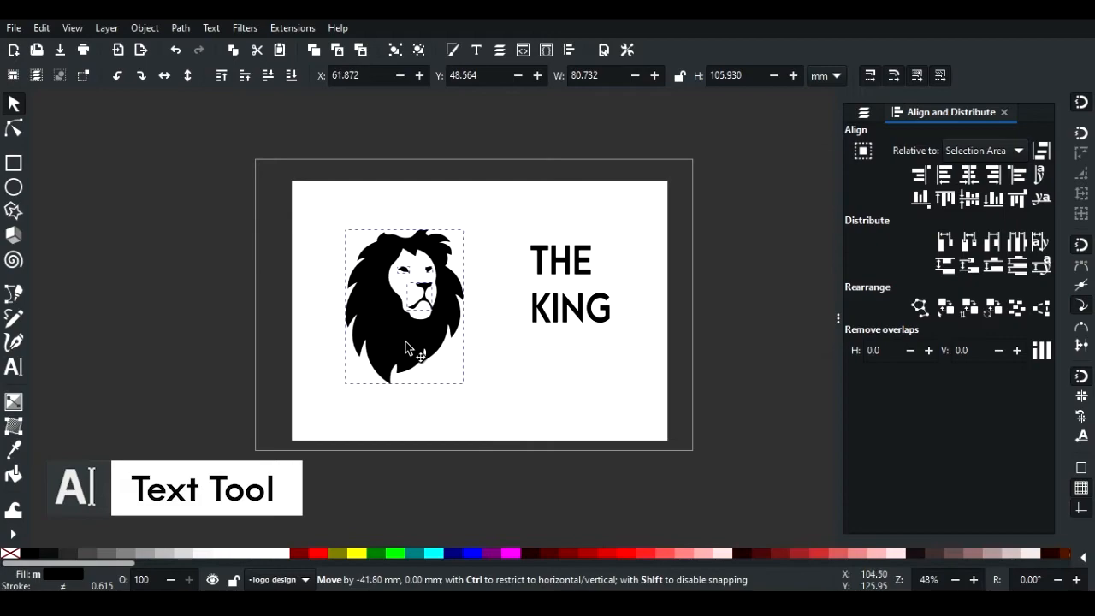
click(180, 27)
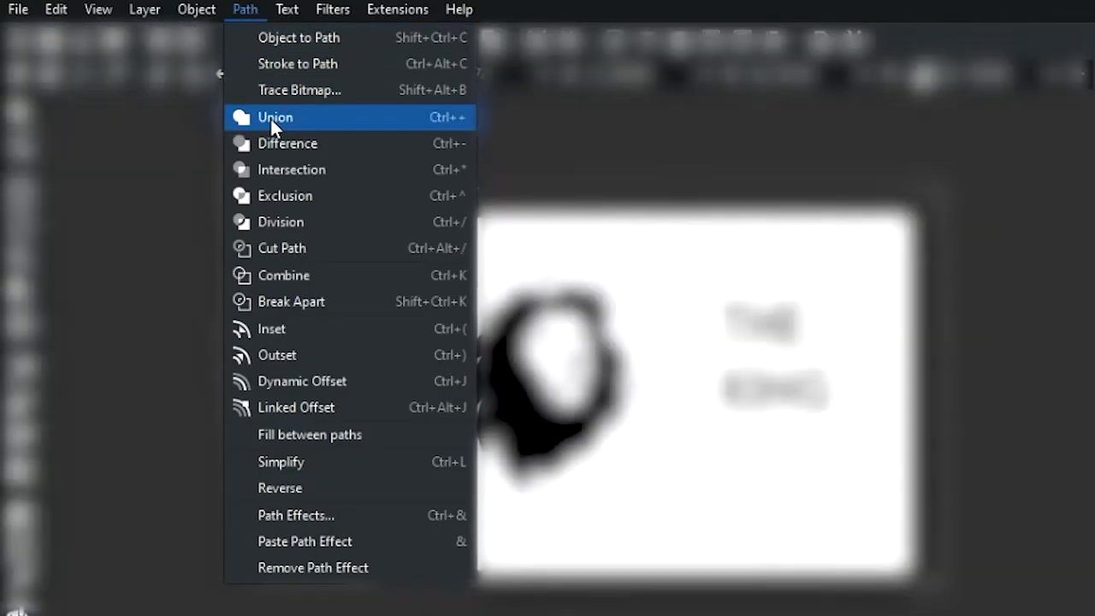
click(270, 116)
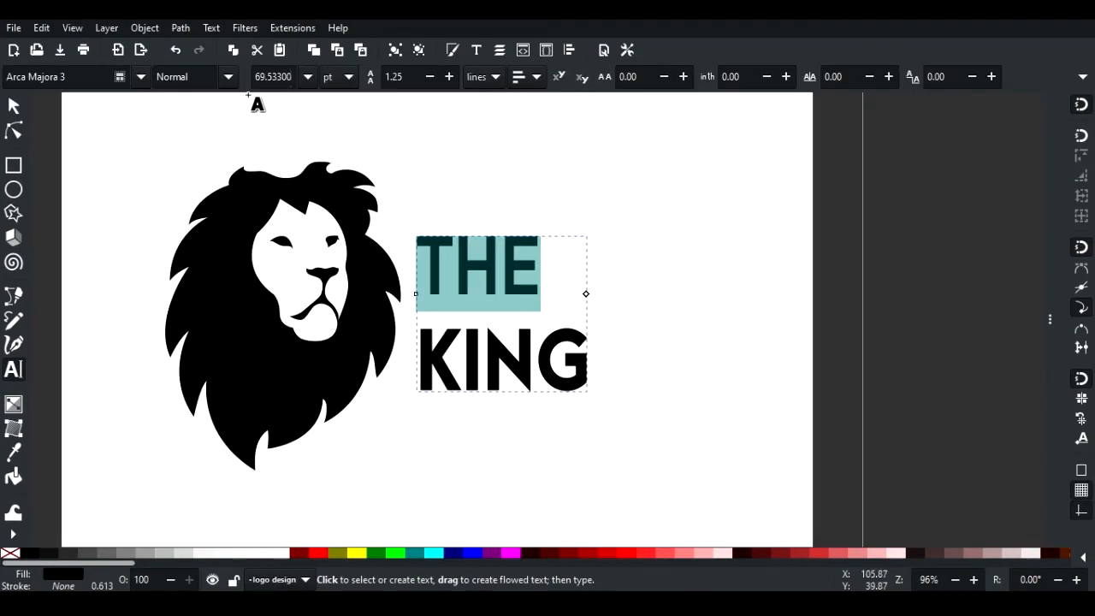
Reduce the font size of THE and set KING to 72 pt in the Heavy style
click(307, 76)
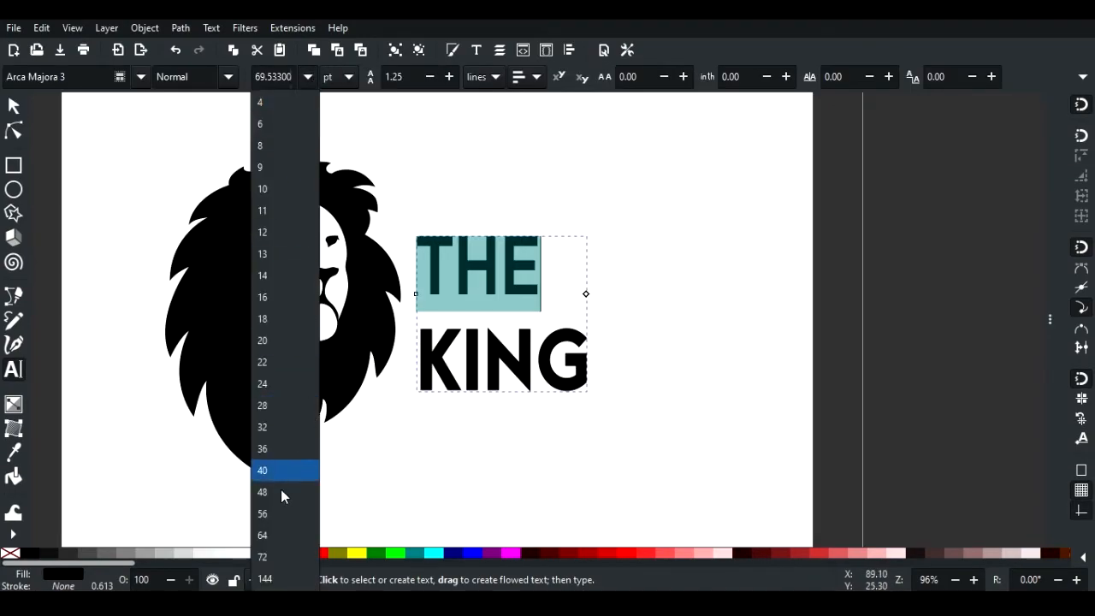
click(446, 367)
double_click(446, 368)
click(308, 77)
click(266, 560)
click(455, 372)
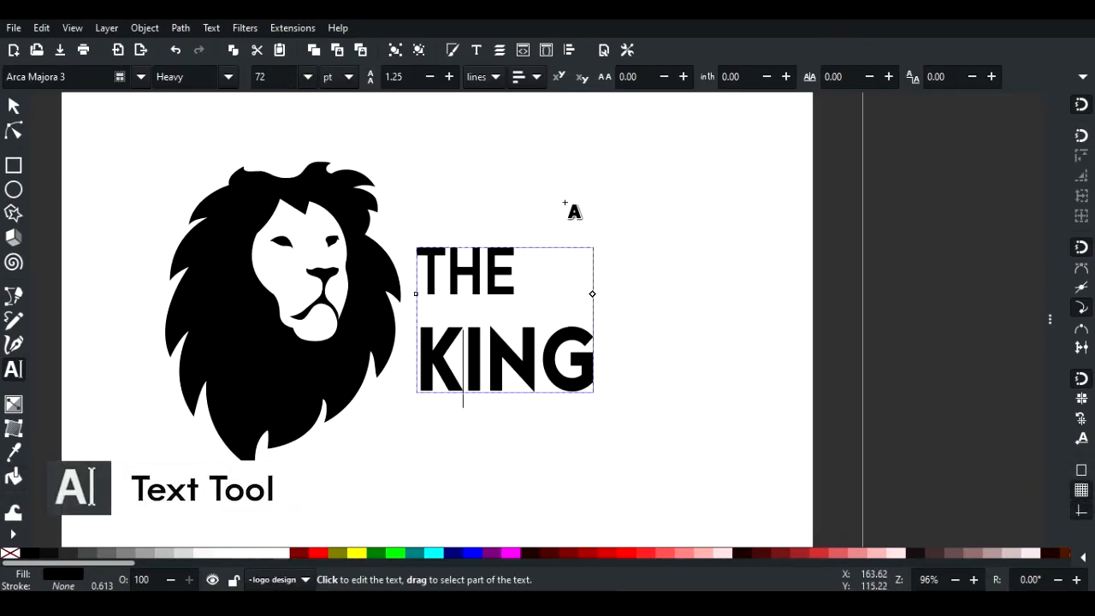
Tighten the line spacing of the whole THE KING text to 0.85
key(ctrl+a)
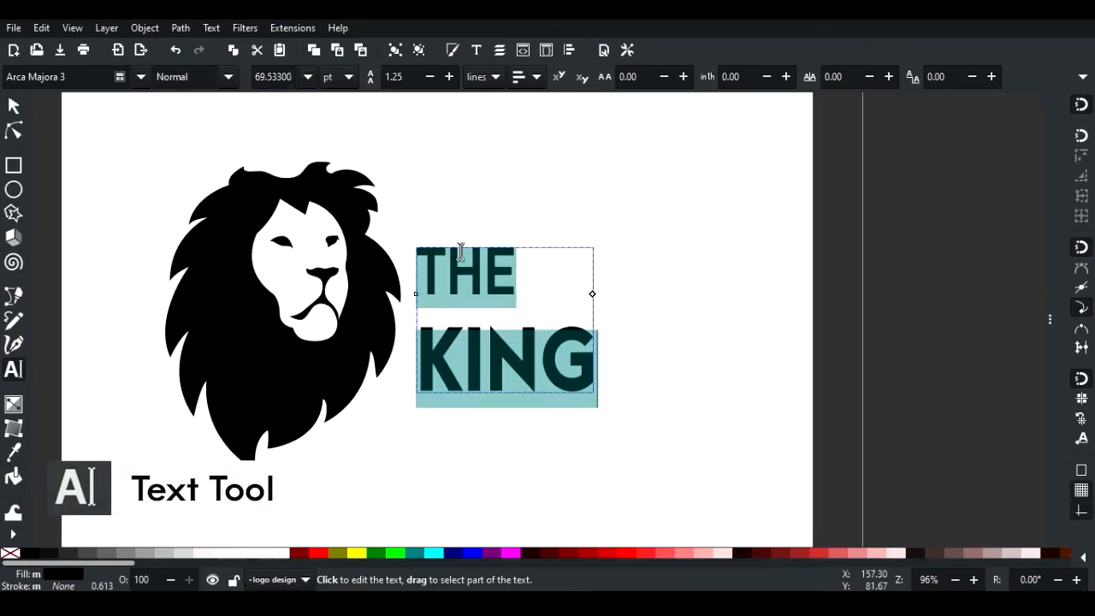
click(429, 76)
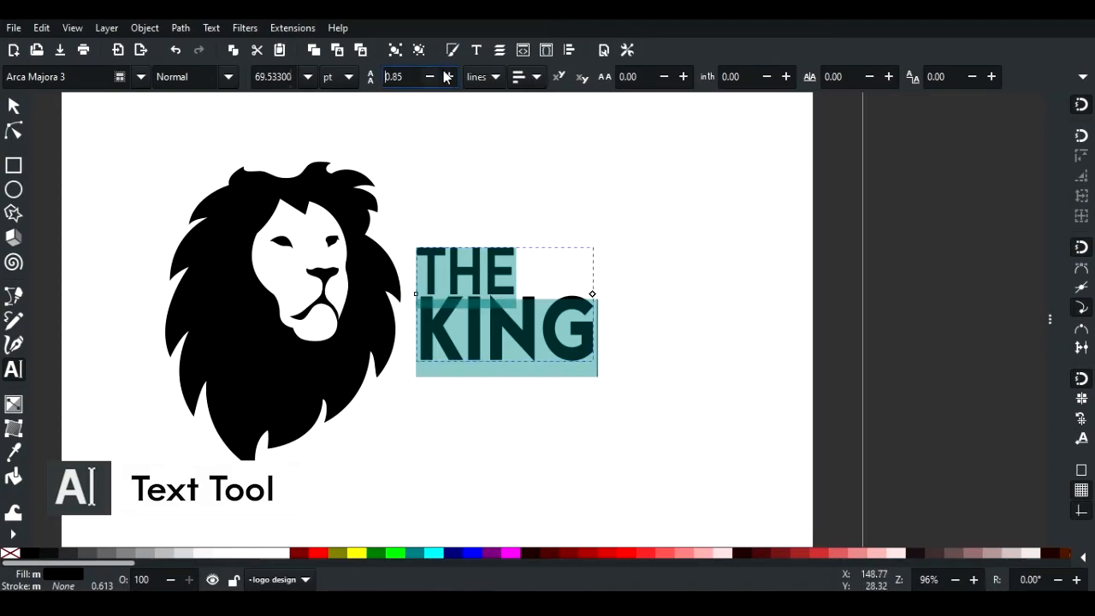
key(Escape)
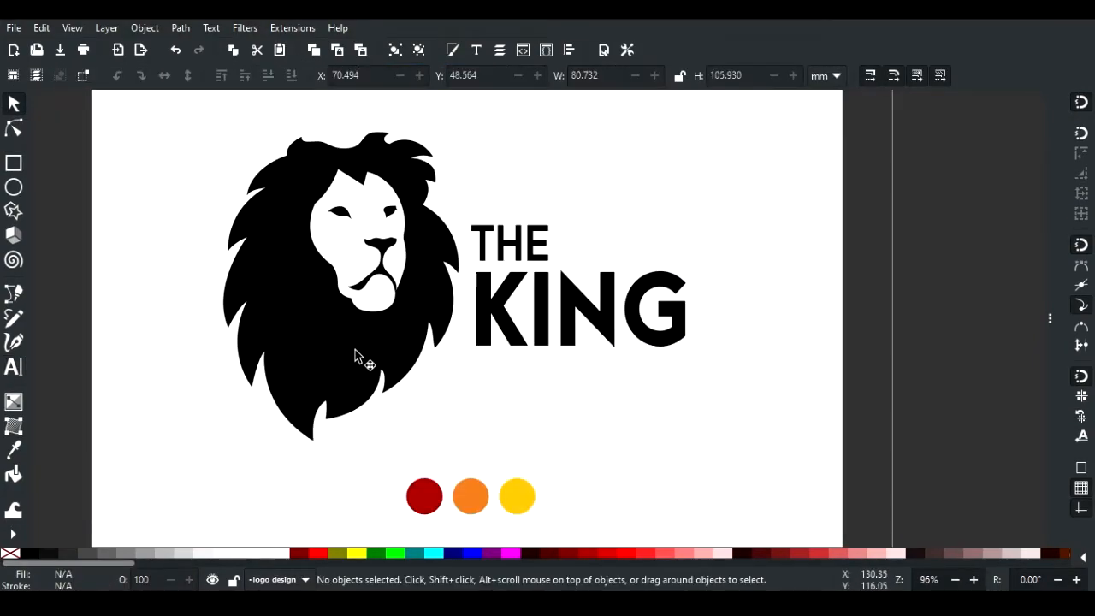
Give the lion head a linear gradient fill and set its end stop to 100% opacity
click(358, 357)
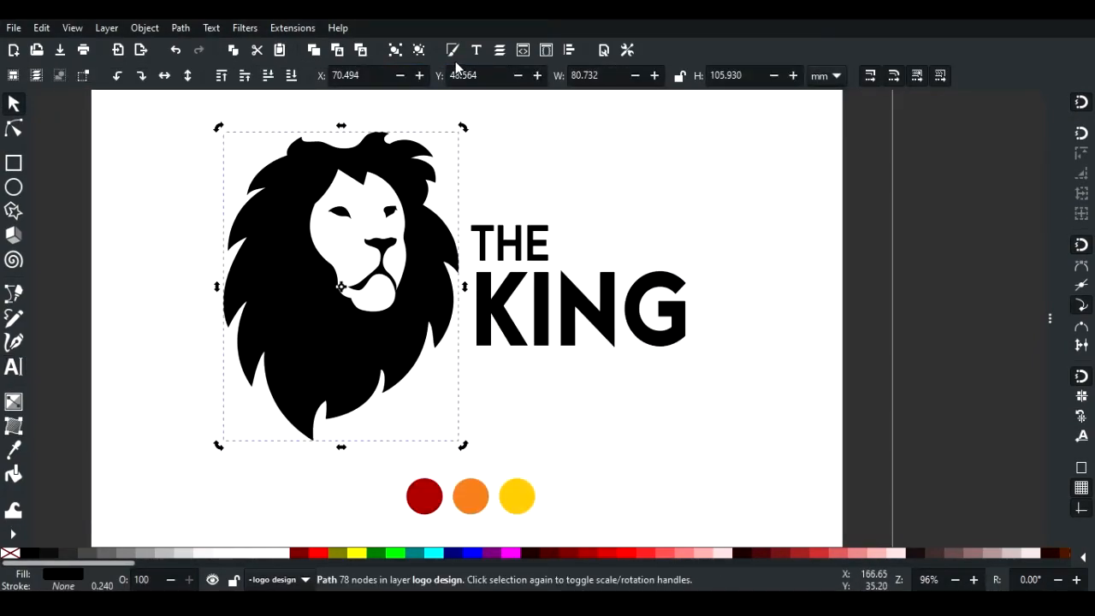
key(ctrl+shift+f)
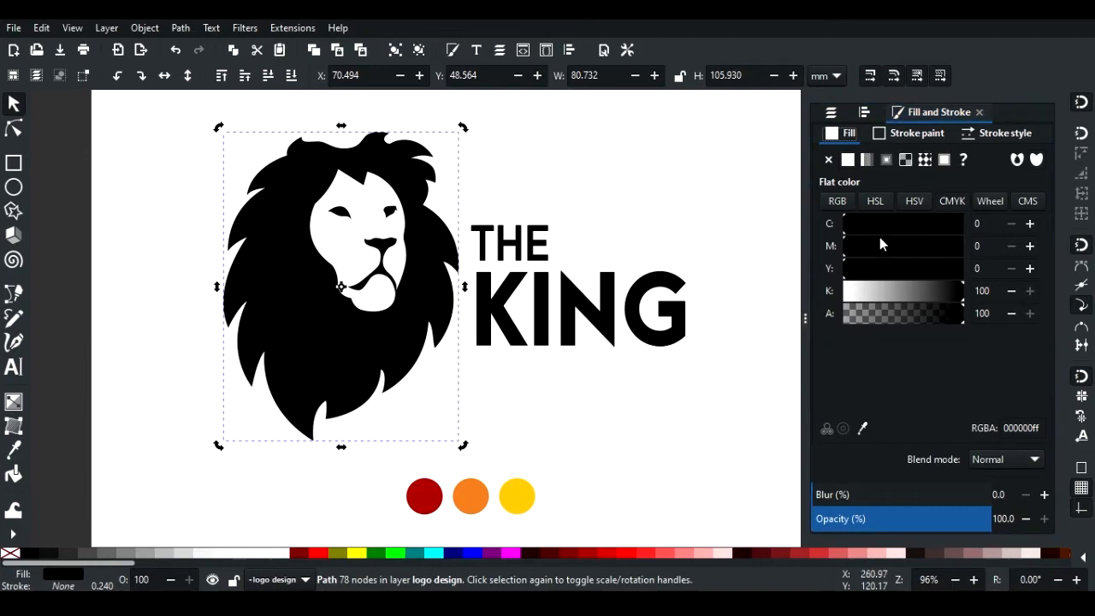
click(867, 160)
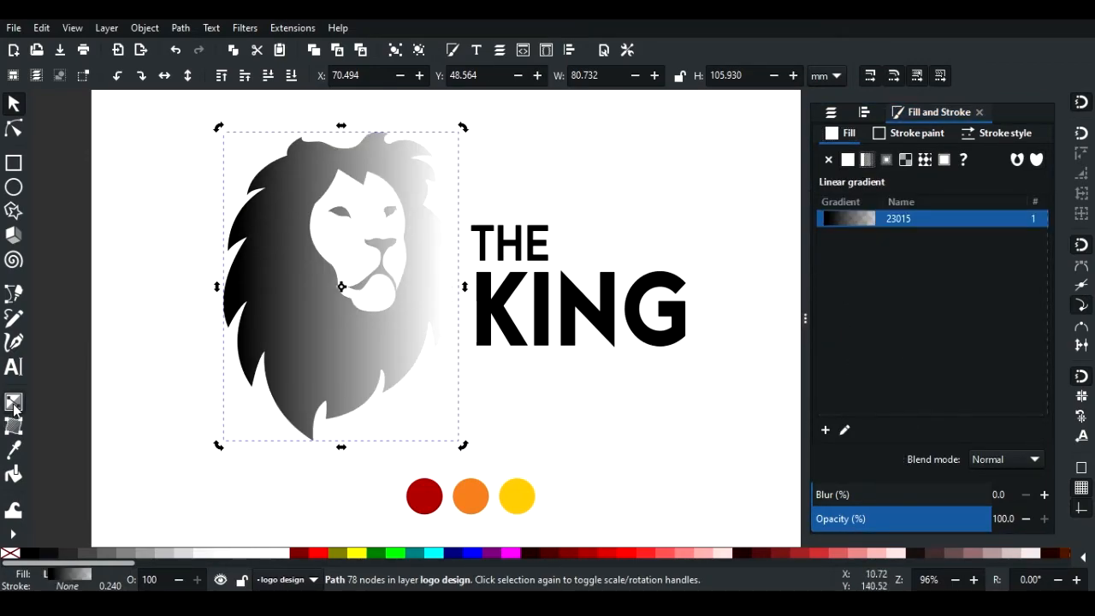
click(13, 402)
click(460, 287)
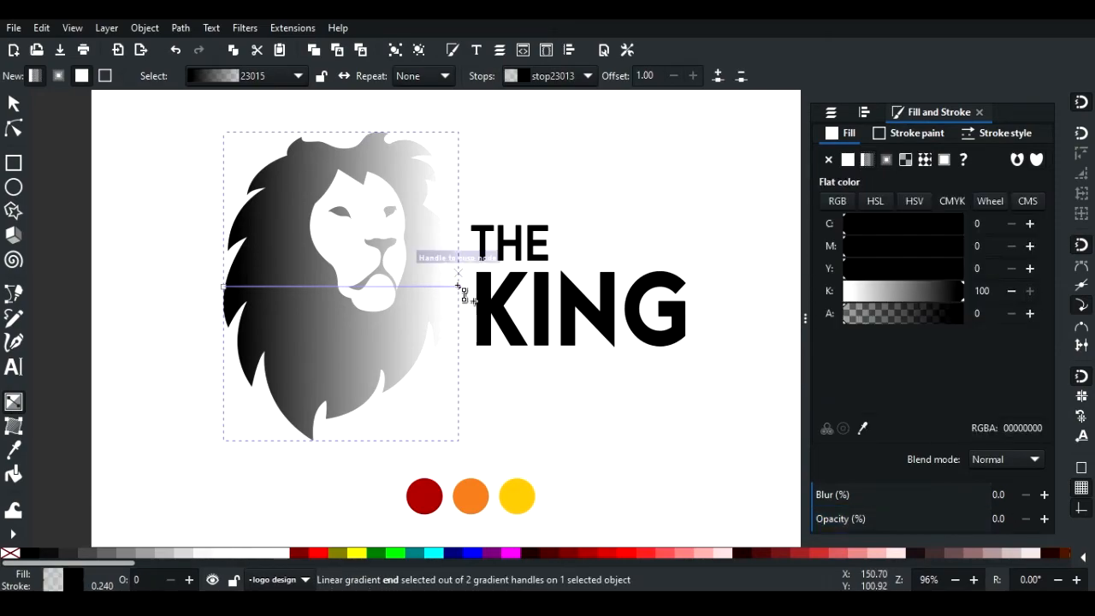
drag(1005, 511, 1093, 511)
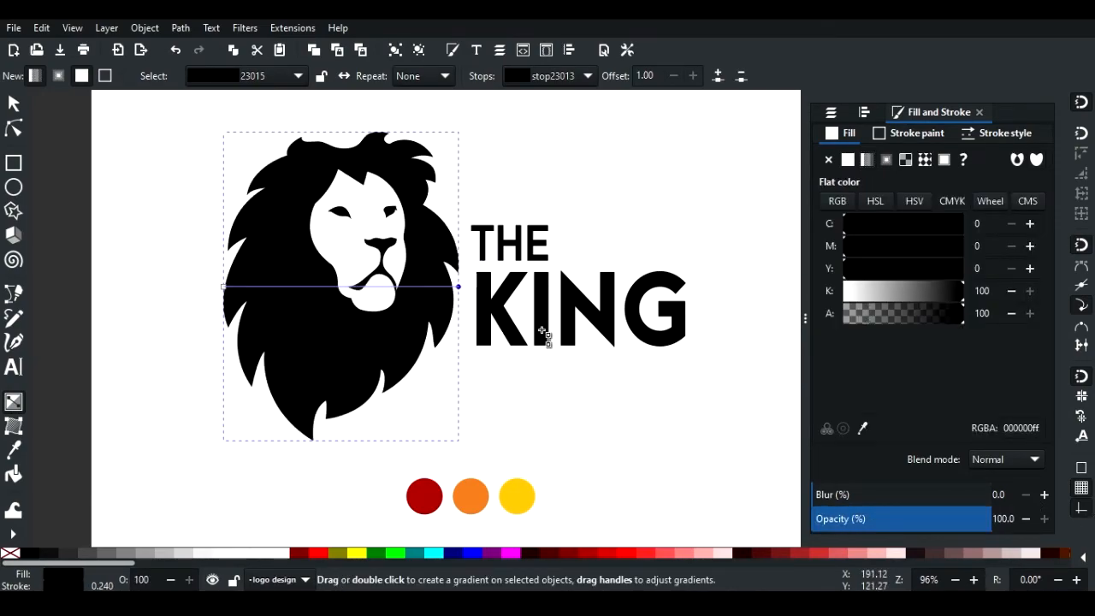
Redraw the gradient diagonally from the lower-right mane to the upper-left mane, coloring its upper end with the yellow circle's color
drag(428, 321, 294, 195)
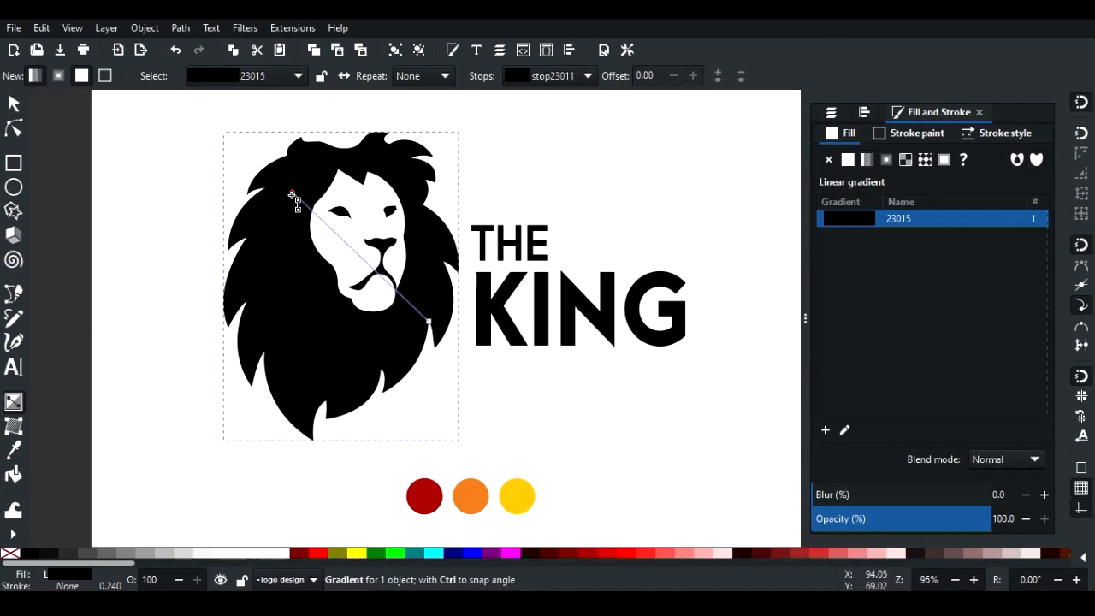
click(864, 427)
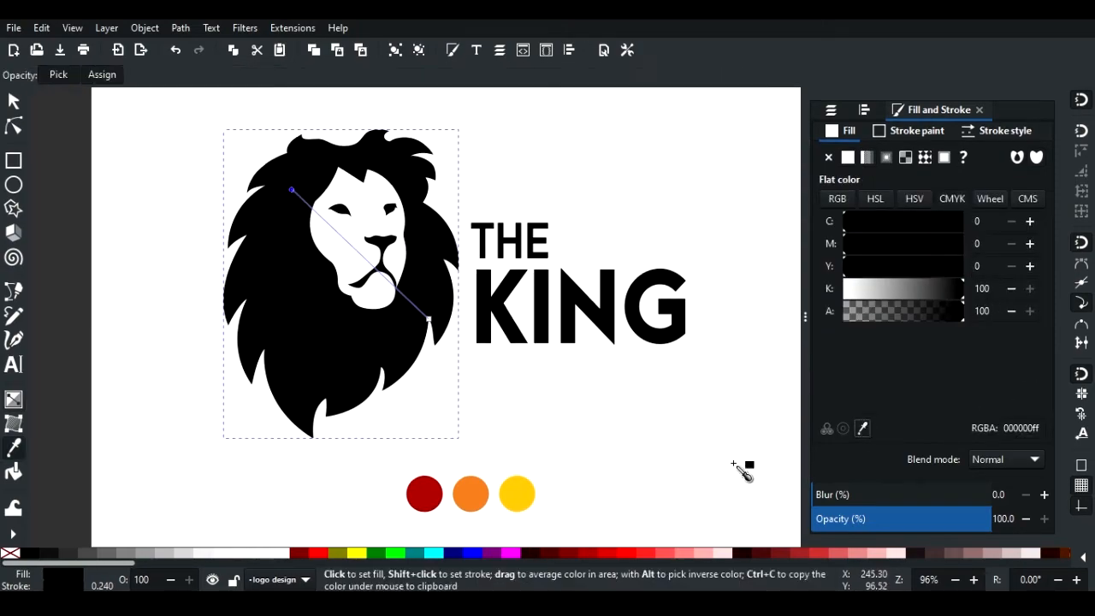
click(517, 497)
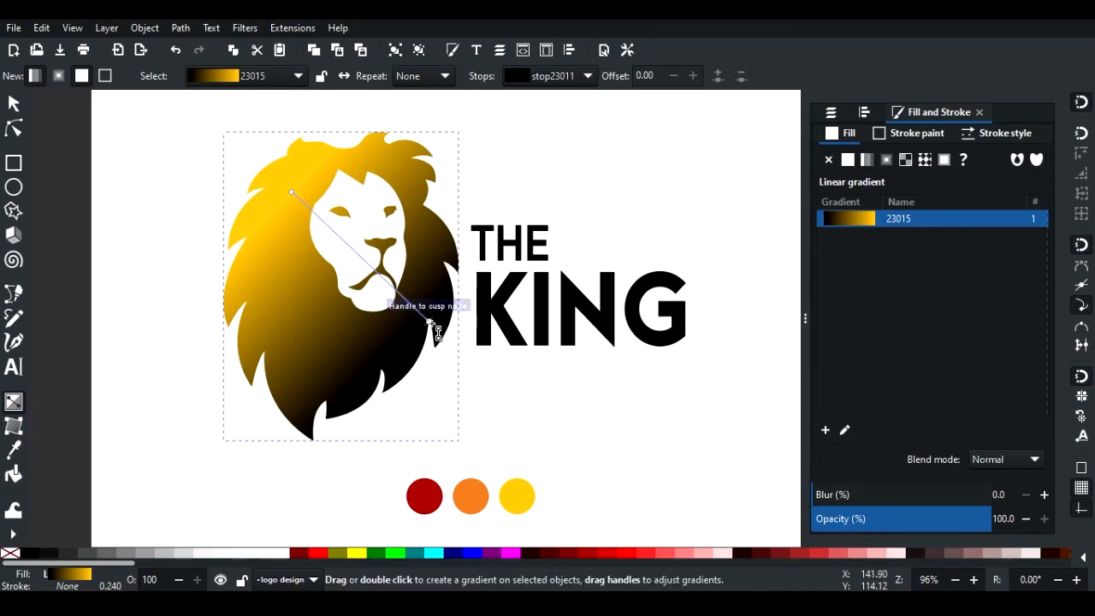
drag(426, 321, 406, 331)
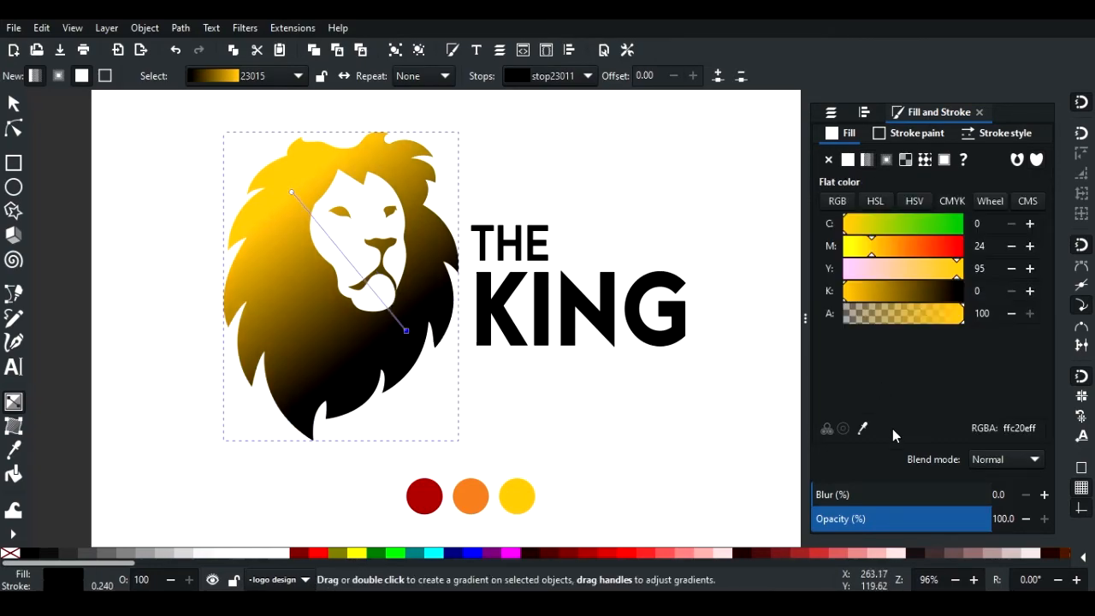
Color the gradient's lower end with the dark red circle's color and shift the gradient line toward the mane's lower left
click(430, 505)
key(g)
drag(347, 261, 303, 312)
Add a middle stop to the lion's gradient, color it from the orange circle and adjust its position along the gradient line
double_click(308, 310)
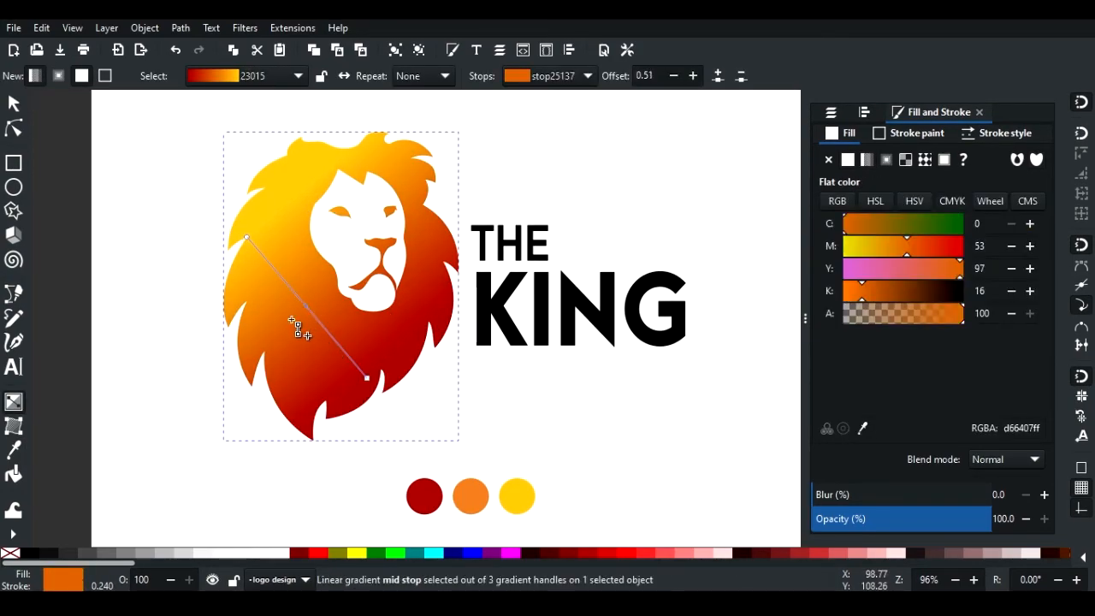
click(863, 428)
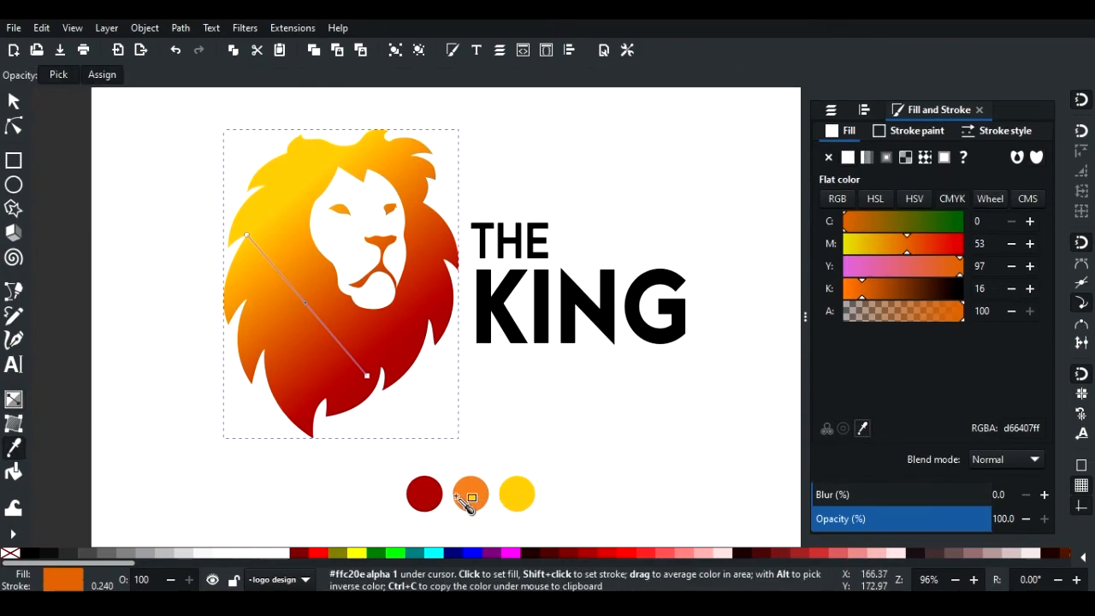
click(471, 495)
click(480, 498)
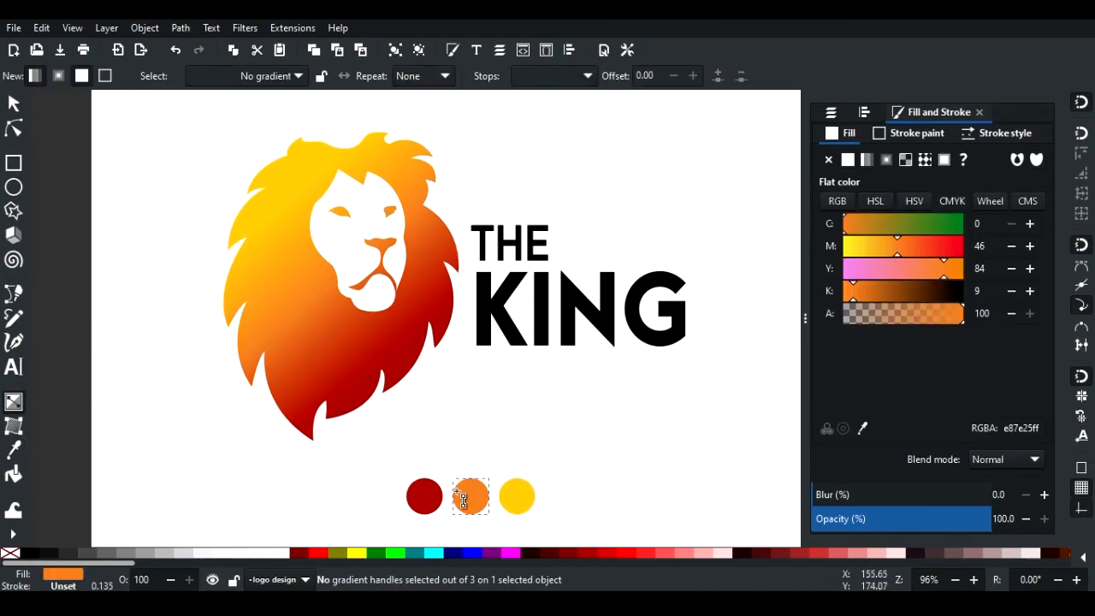
click(308, 314)
drag(309, 314, 342, 347)
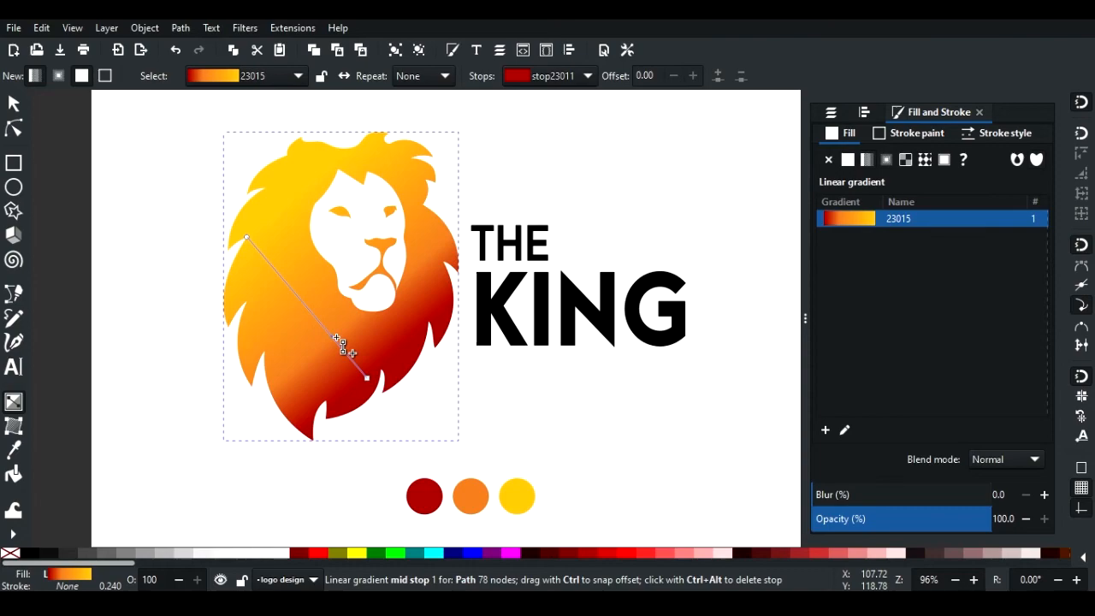
drag(301, 286, 293, 183)
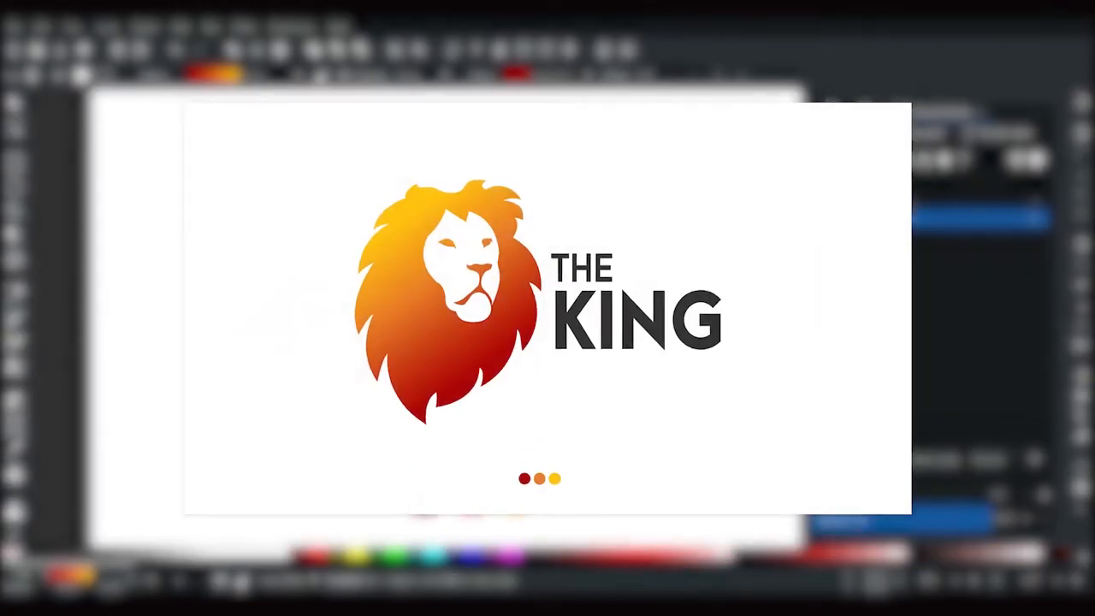